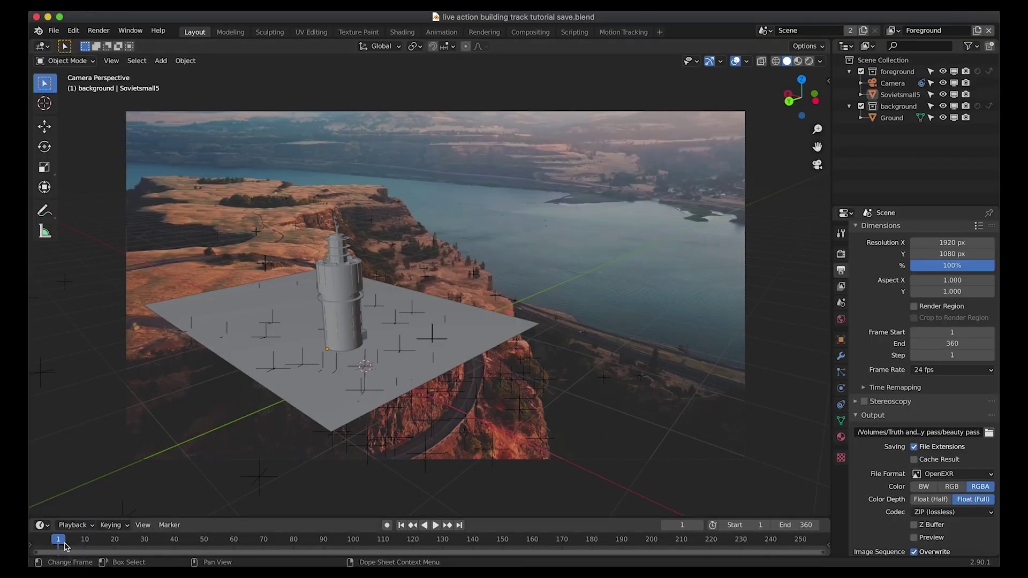
- Scrub the Blender shot to frame 81, then examine the render layer and file output nodes in the compositor
left_click_drag(60, 542, 297, 540)
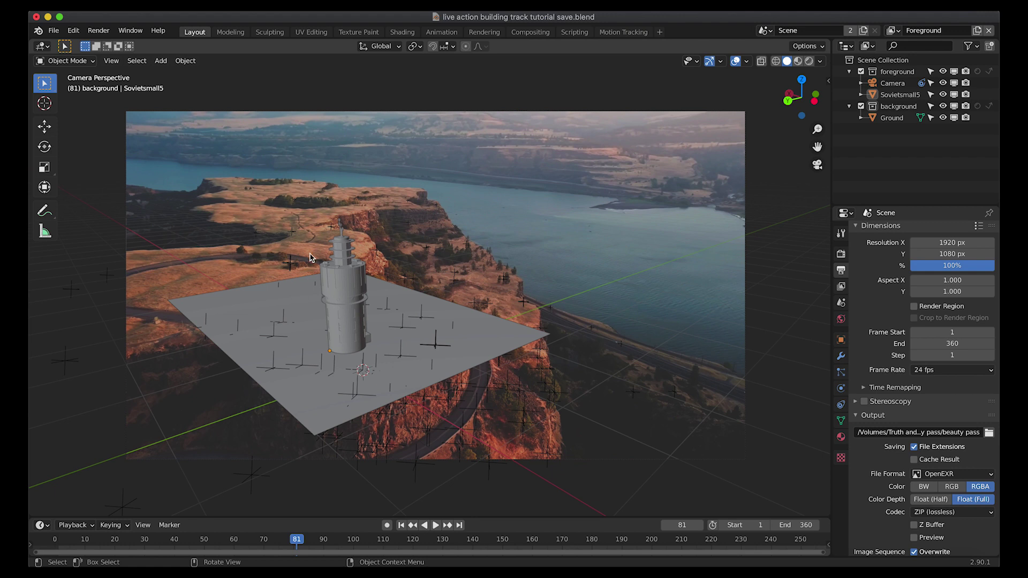
left_click(530, 32)
scroll(463, 214, "down", 3)
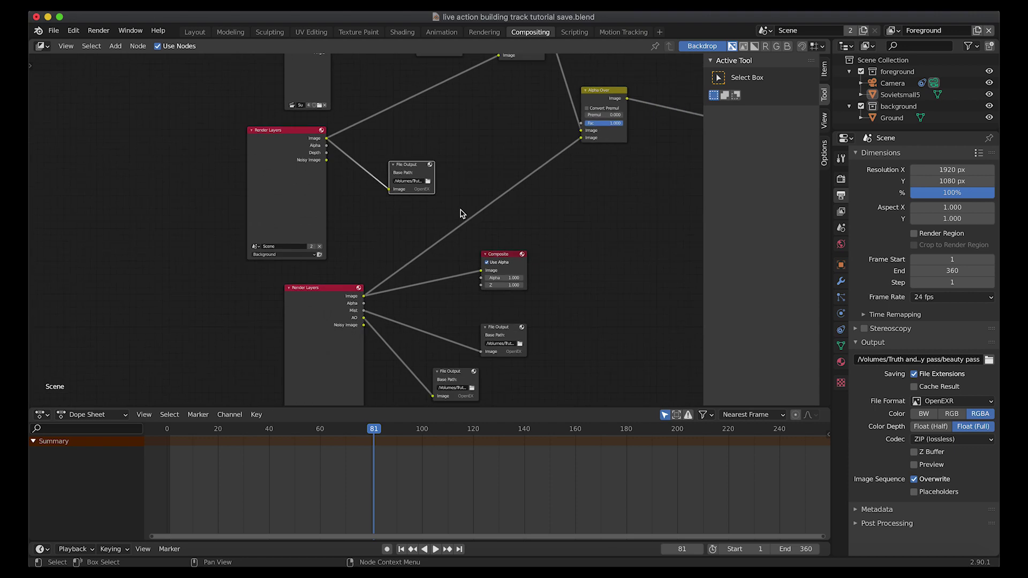
scroll(489, 250, "down", 1)
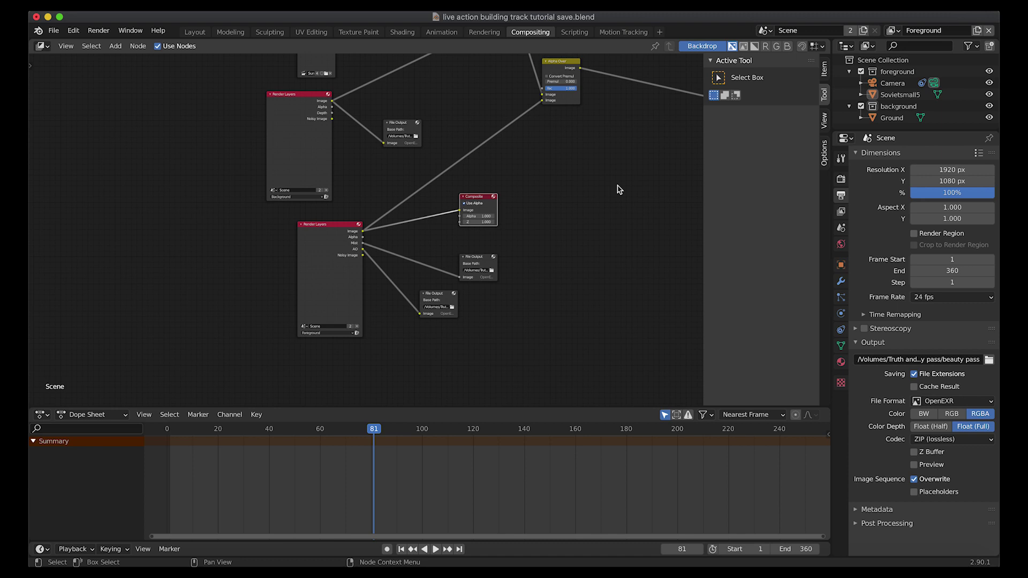
- Switch to After Effects and import Sunrise - 22609(1).mp4 from the 3d building live action shot folder in Downloads
left_click(48, 17)
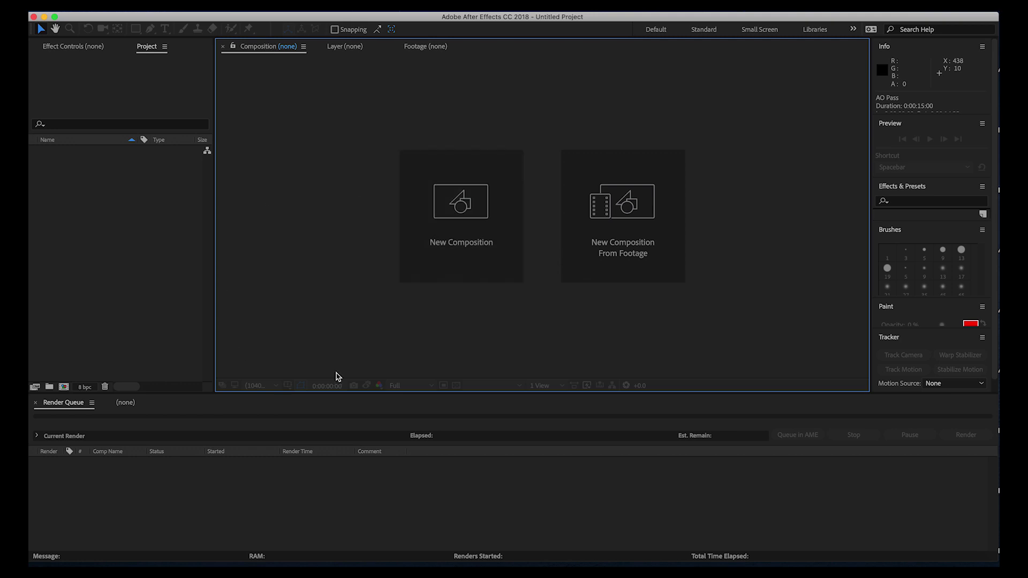
left_click(142, 8)
mouse_move(160, 149)
left_click(294, 150)
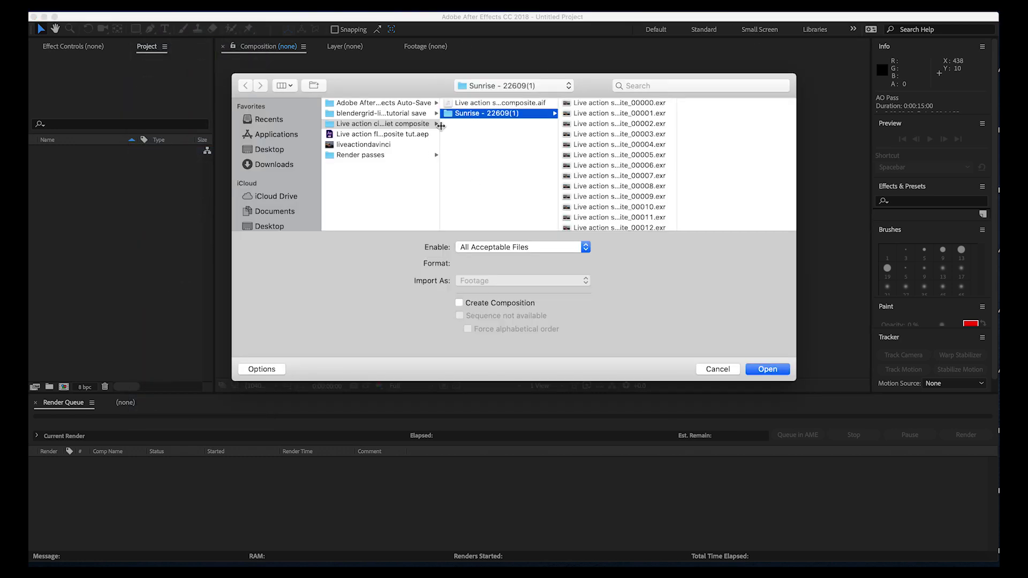
left_click(270, 164)
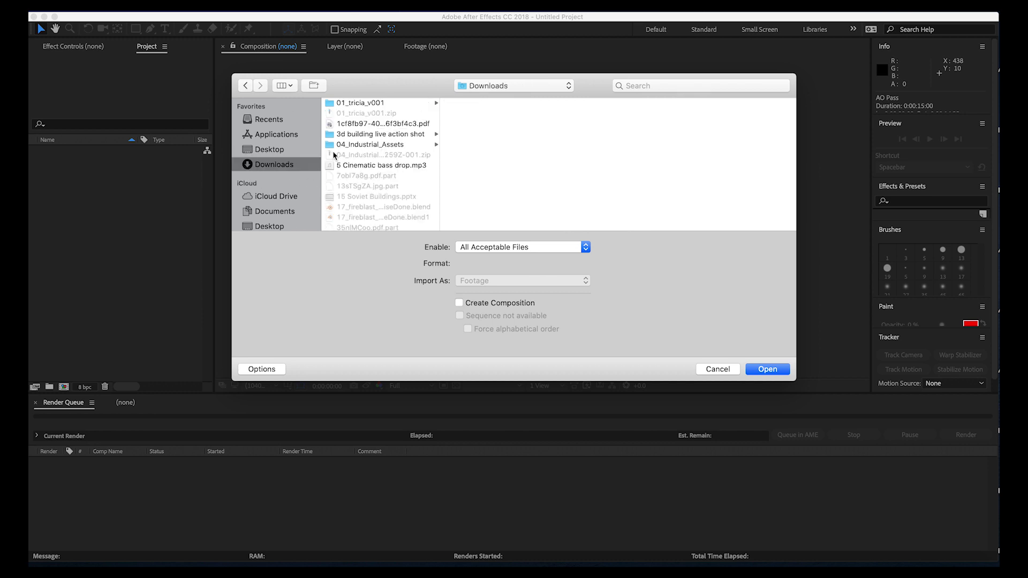
left_click(345, 134)
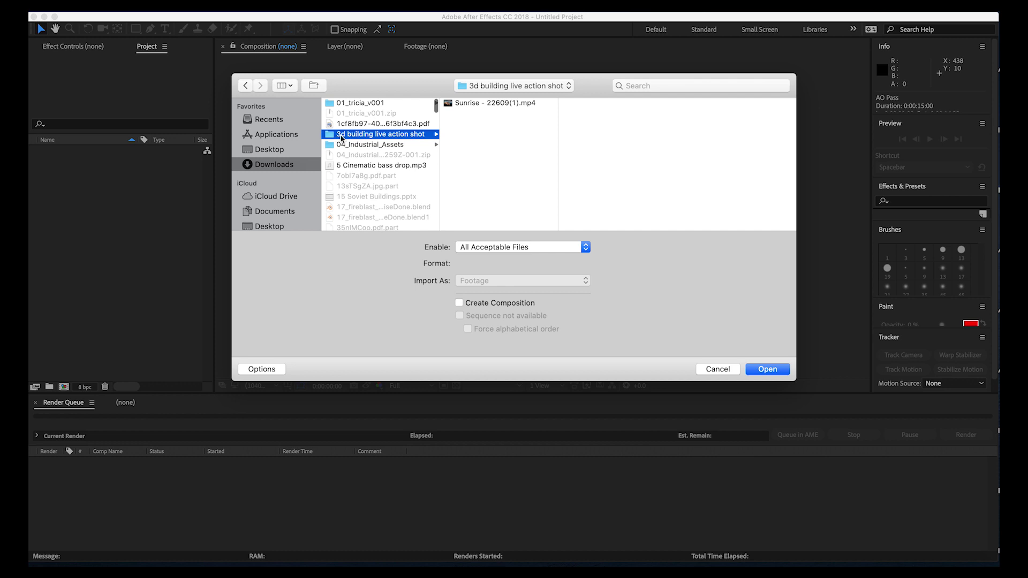
left_click(483, 103)
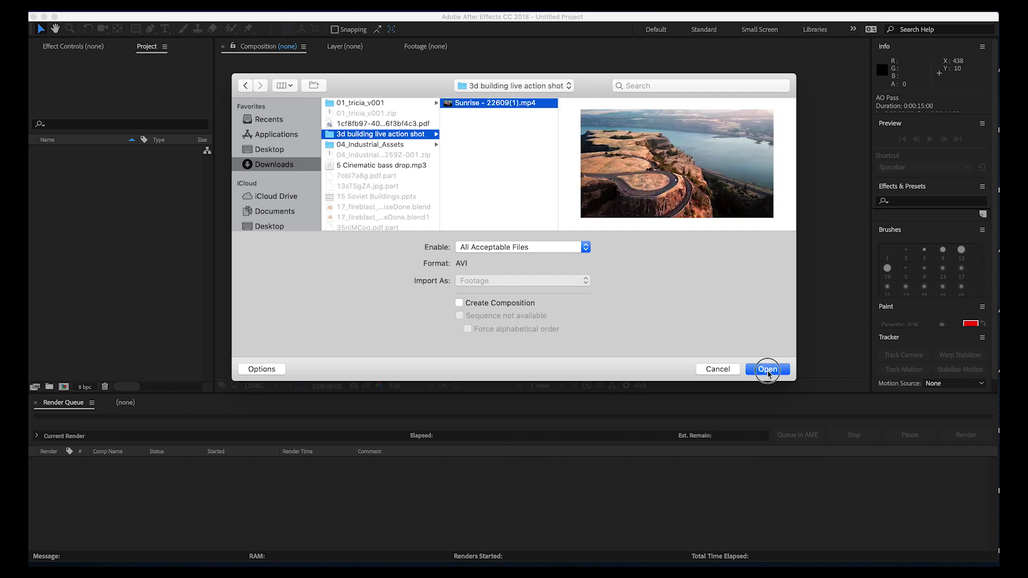
left_click(767, 369)
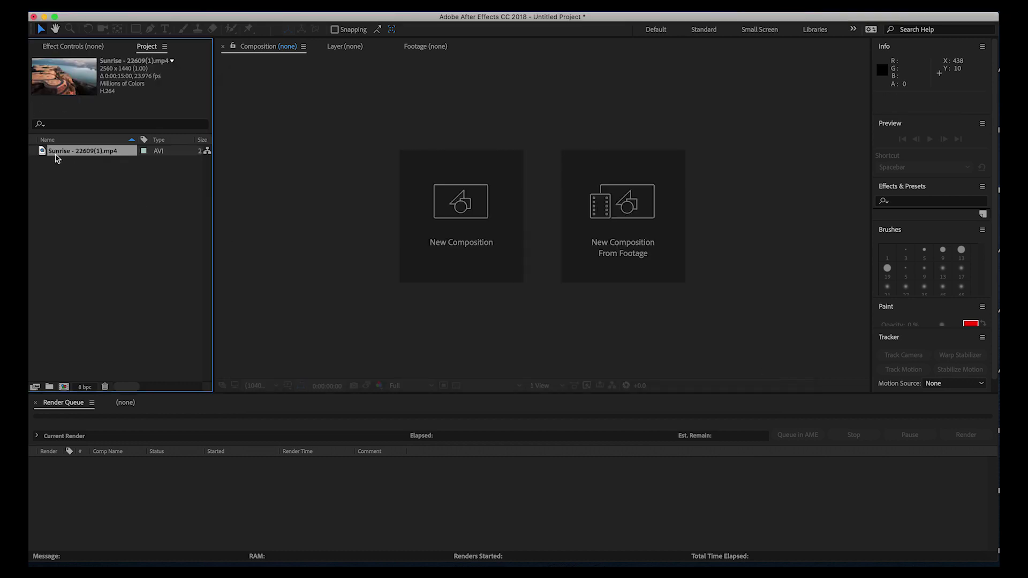
- Create a composition from the Sunrise footage and play back its opening seconds
left_click_drag(55, 155, 64, 388)
key("space")
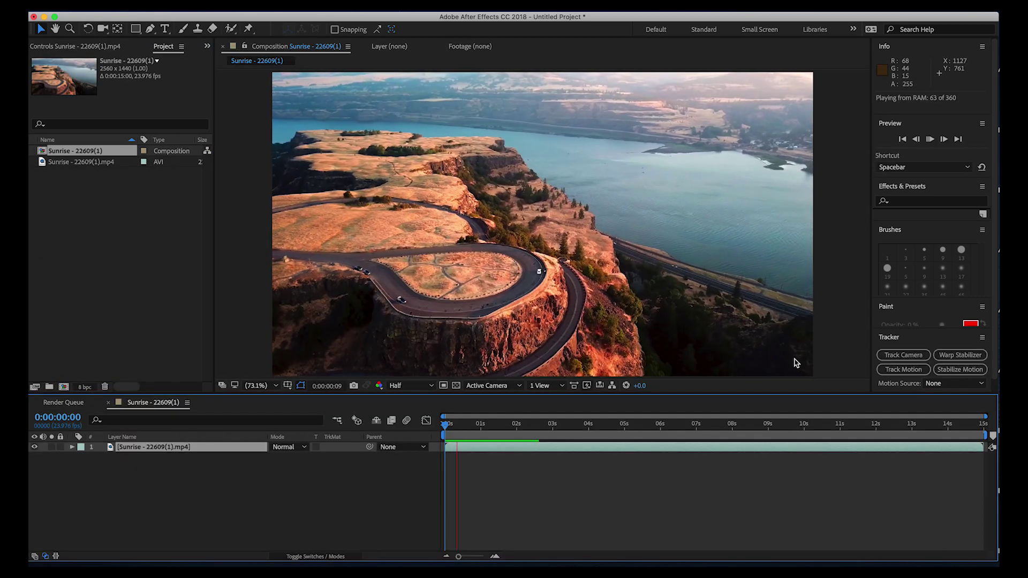
key("space")
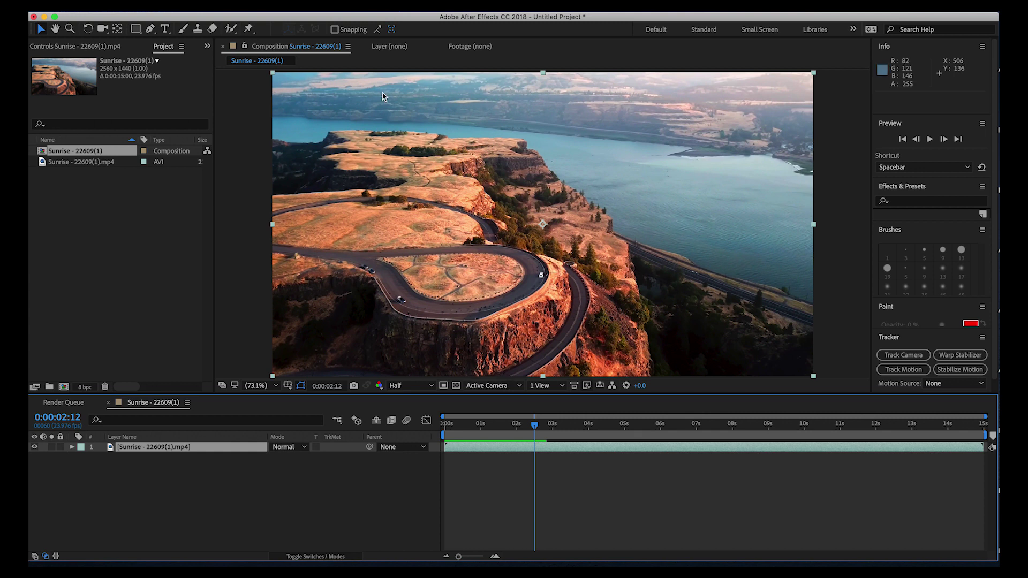
- Import the beauty pass as an OpenEXR sequence starting at beauty pass0001.exr from the Render passes folder
left_click(147, 7)
mouse_move(170, 151)
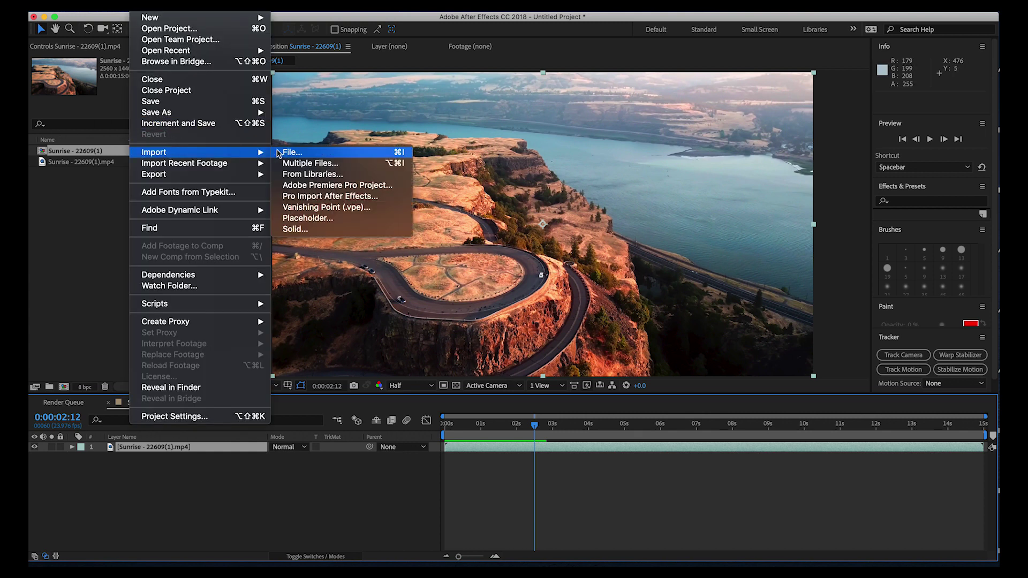
left_click(279, 154)
left_click(518, 85)
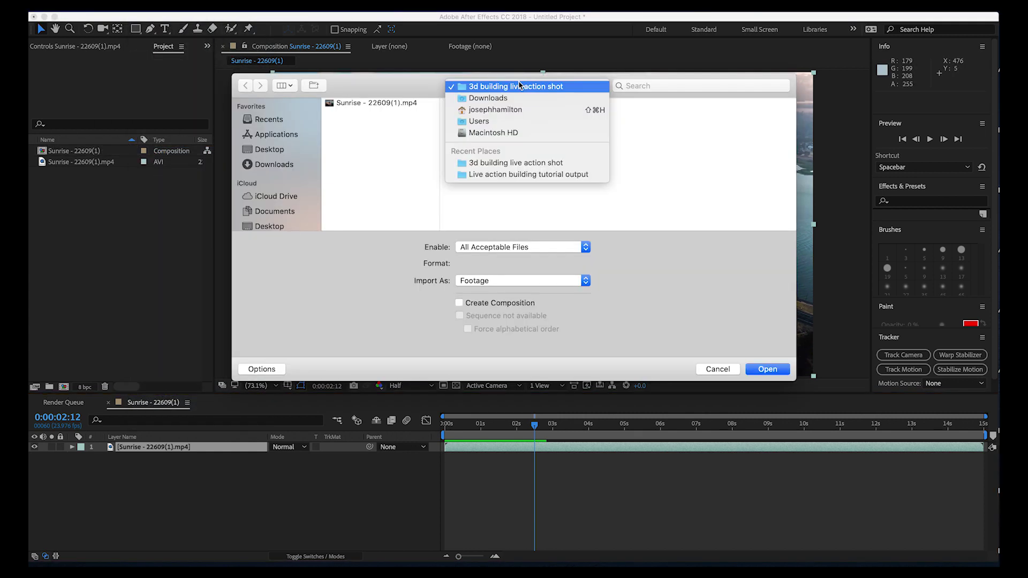
left_click(516, 174)
left_click(596, 155)
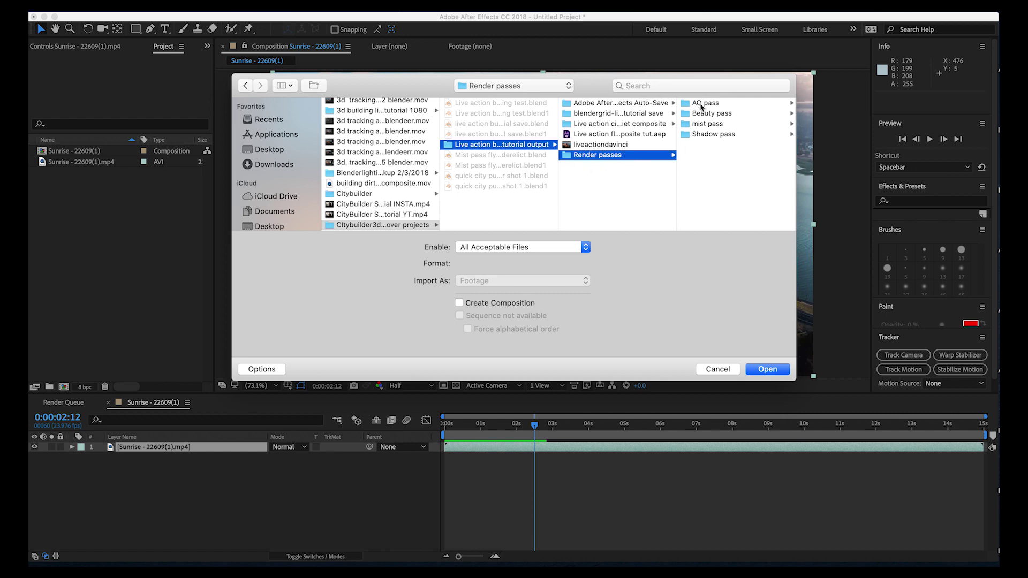
left_click(720, 114)
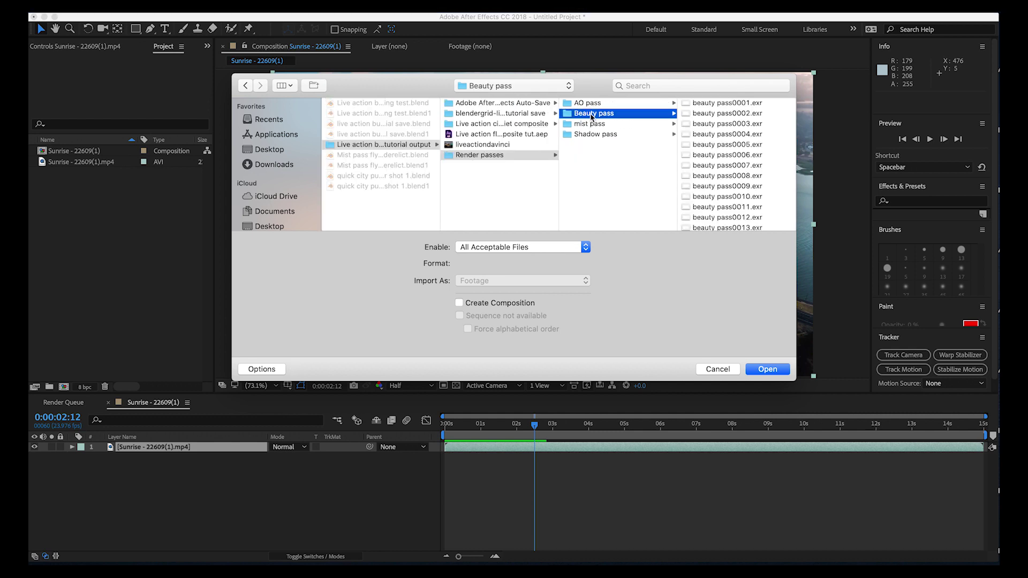
left_click(722, 106)
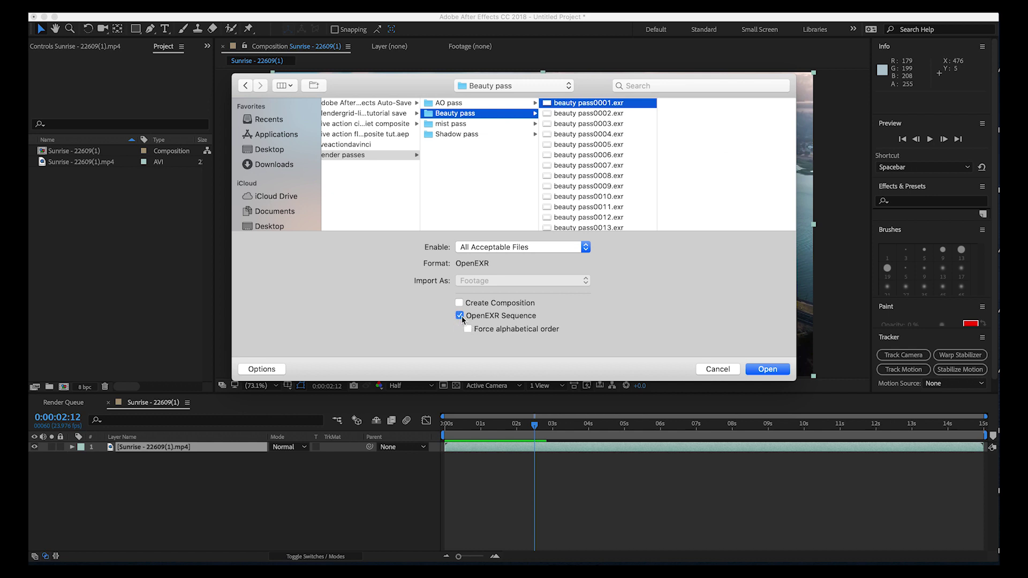
left_click(769, 370)
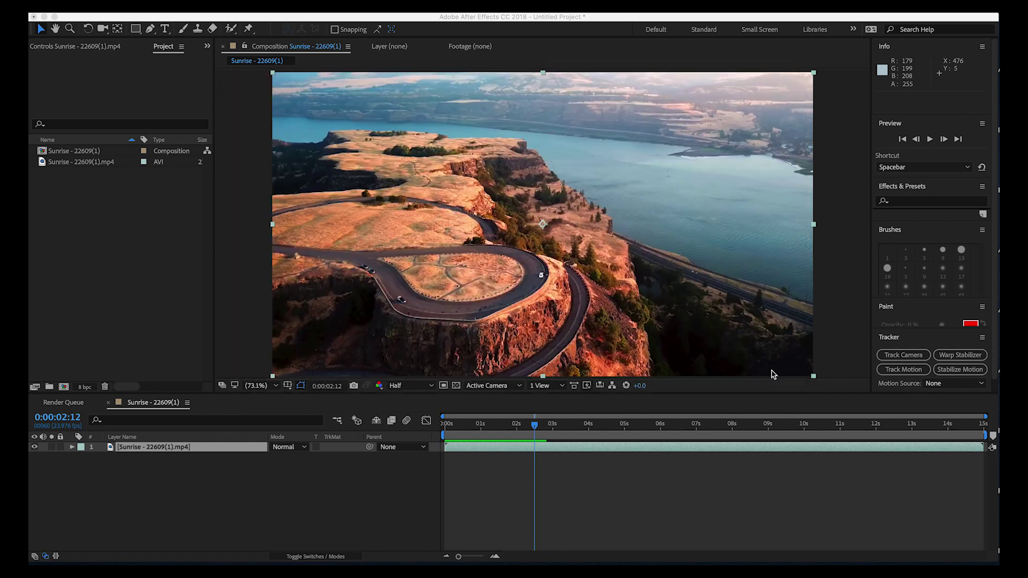
- Import the AO pass as an OpenEXR sequence starting at Image0001.exr in the AO pass folder
left_click(153, 6)
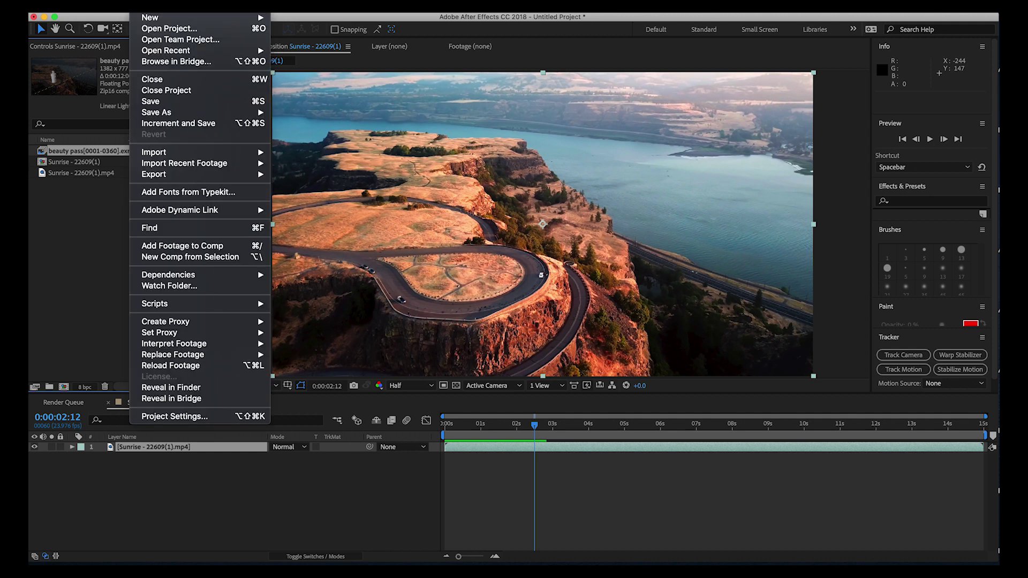
mouse_move(153, 152)
left_click(308, 163)
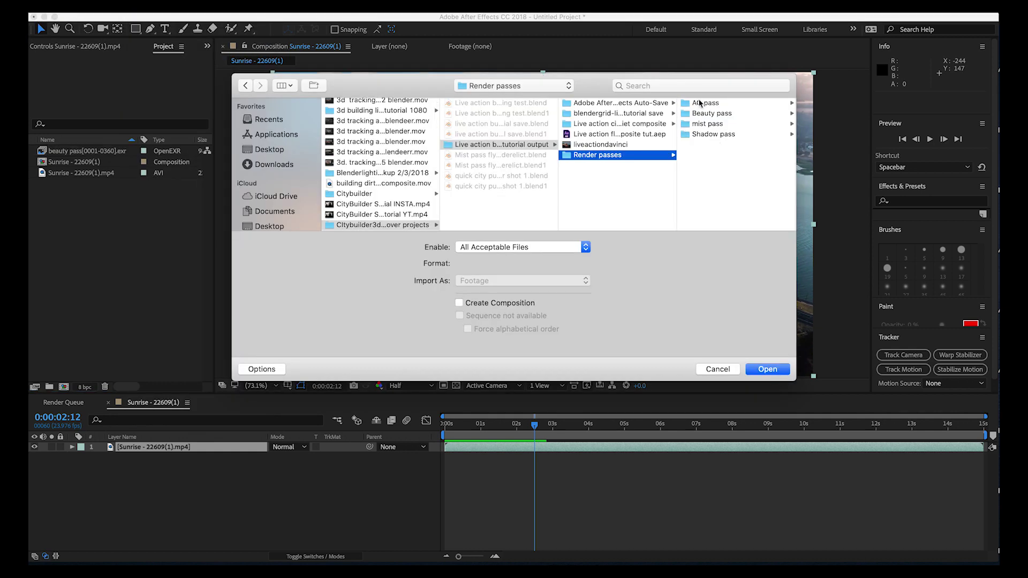
left_click(711, 105)
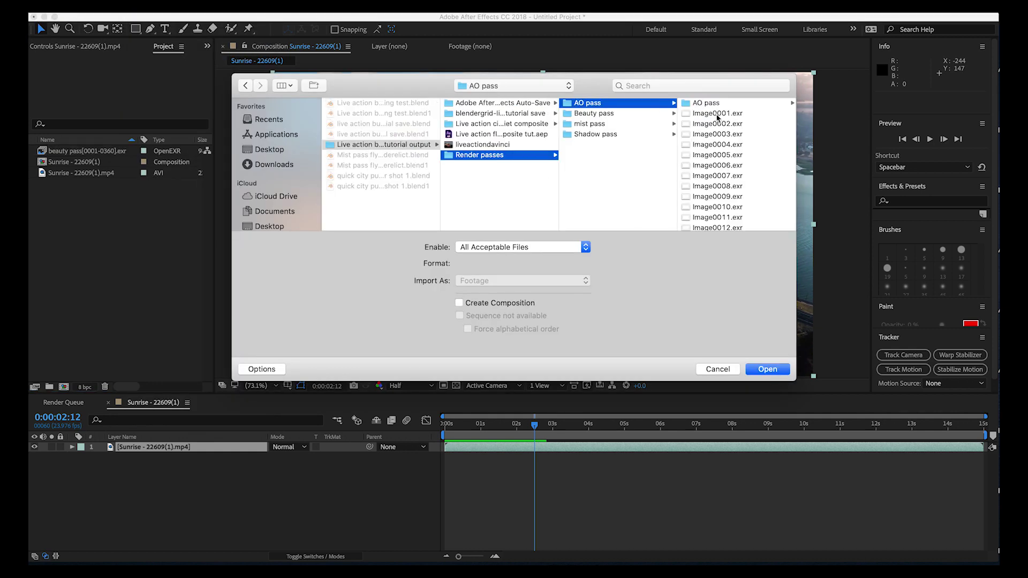
left_click(703, 113)
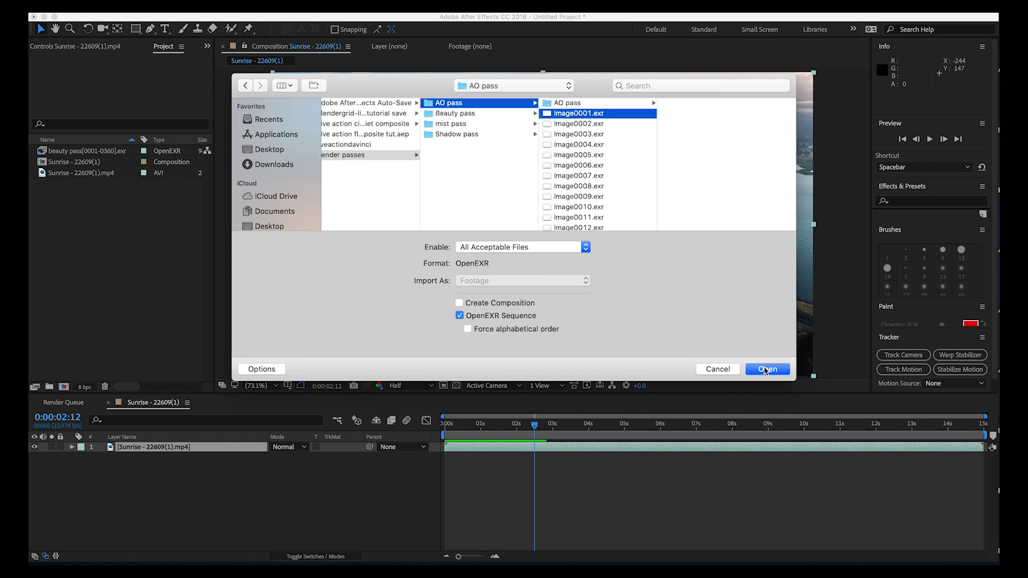
left_click(767, 369)
- Import the Shadow pass as an OpenEXR sequence starting at Image0001.exr in the Shadow pass folder
left_click(152, 6)
mouse_move(170, 155)
left_click(291, 152)
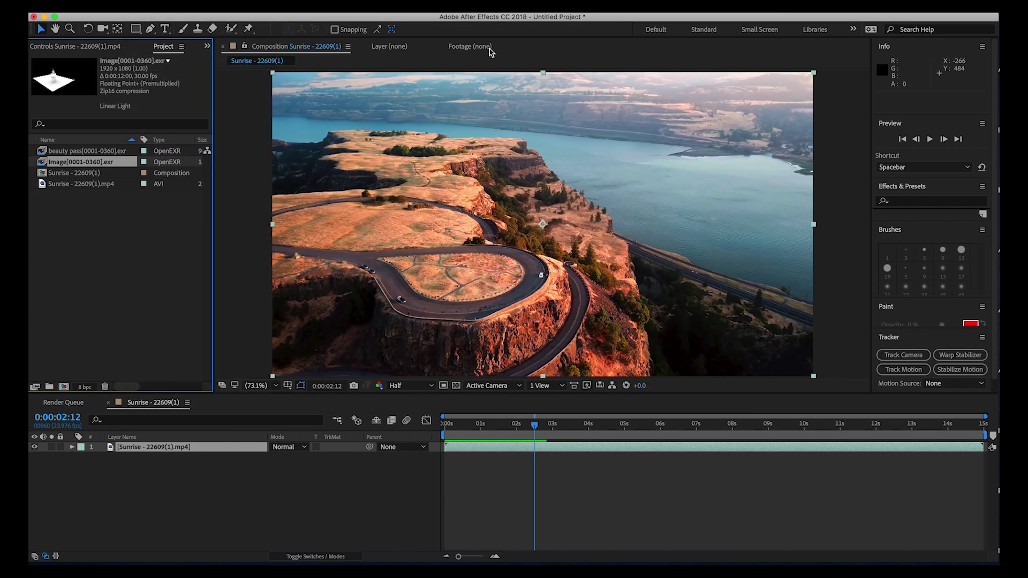
left_click(482, 85)
left_click(481, 97)
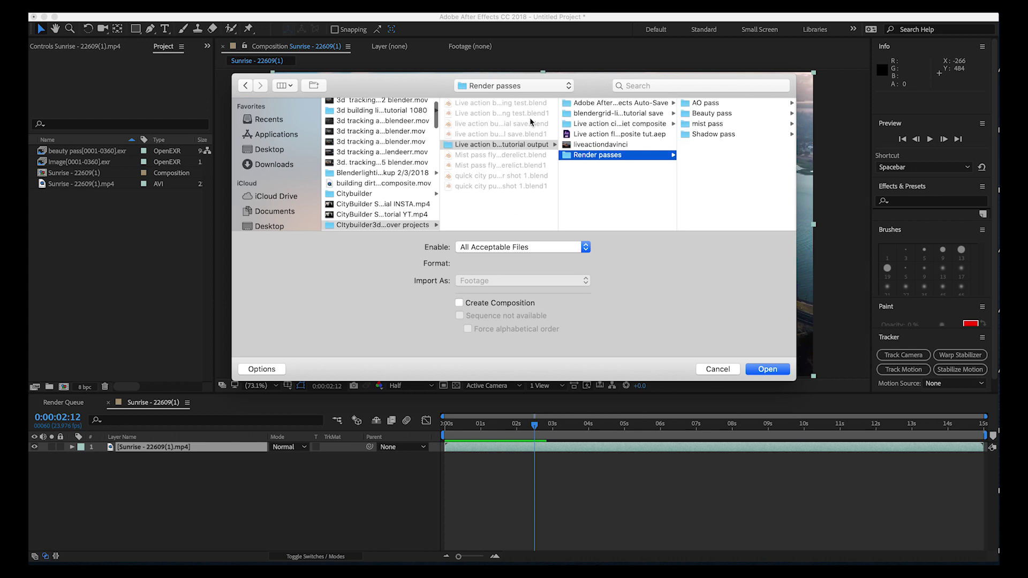
left_click(701, 135)
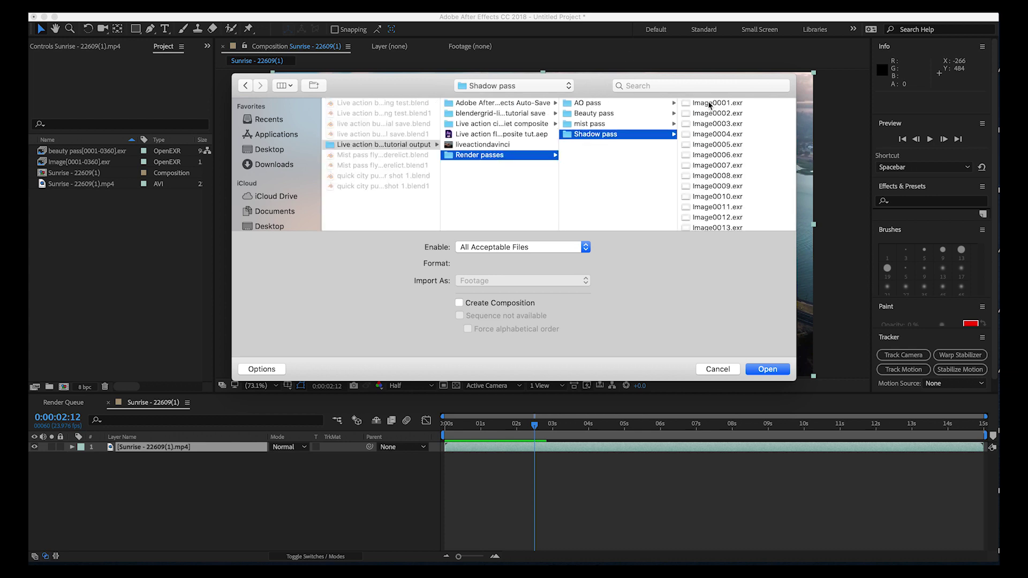
left_click(706, 104)
left_click(767, 369)
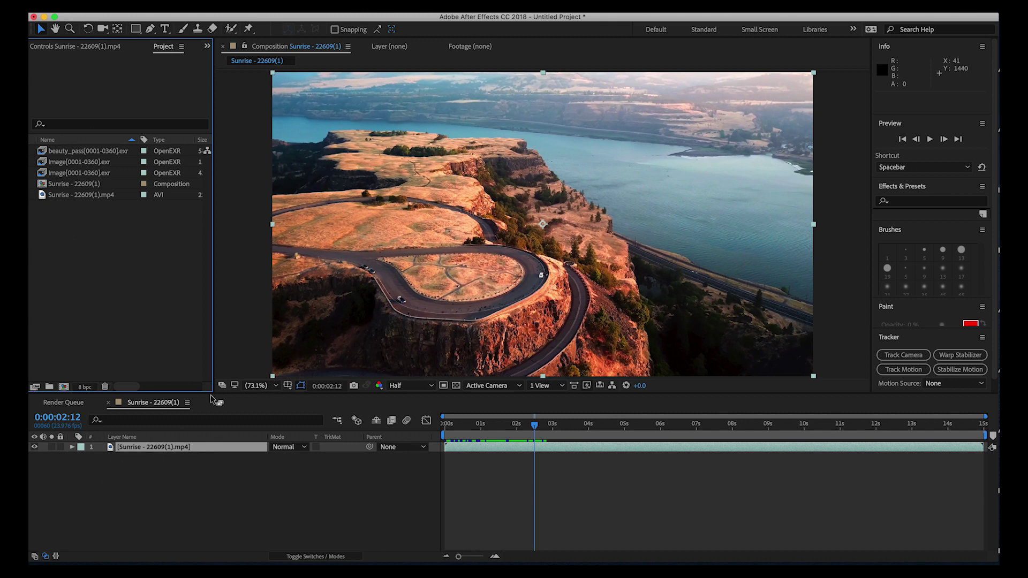
- Interpret the beauty pass sequence with an assumed frame rate of 24 frames per second
left_click(71, 152)
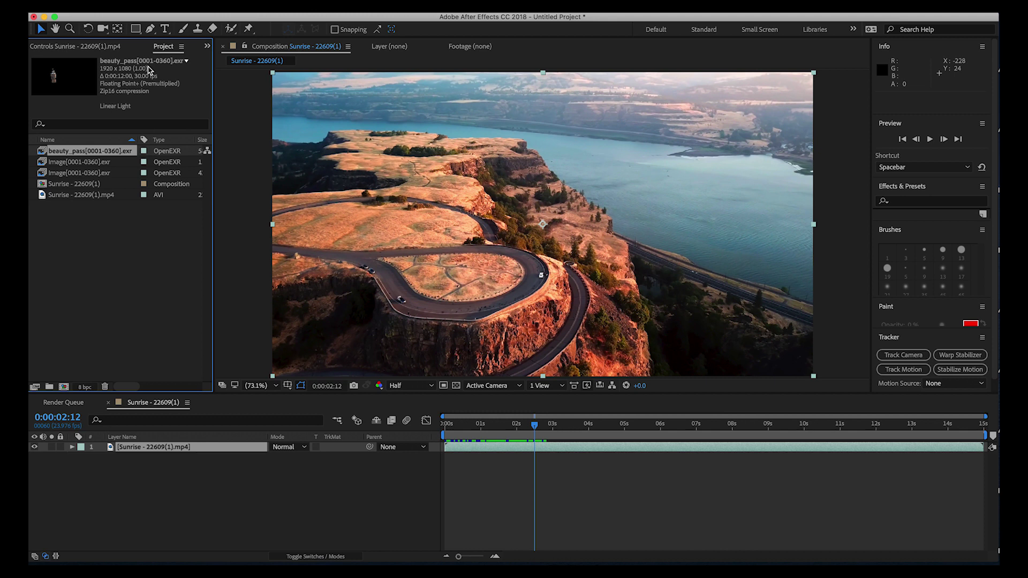
key("ctrl+z")
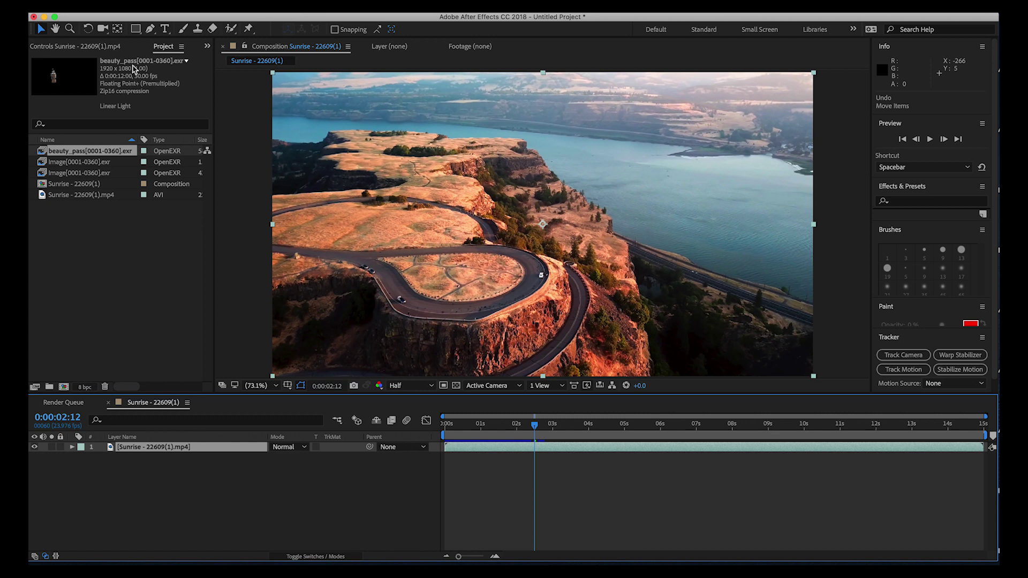
right_click(65, 152)
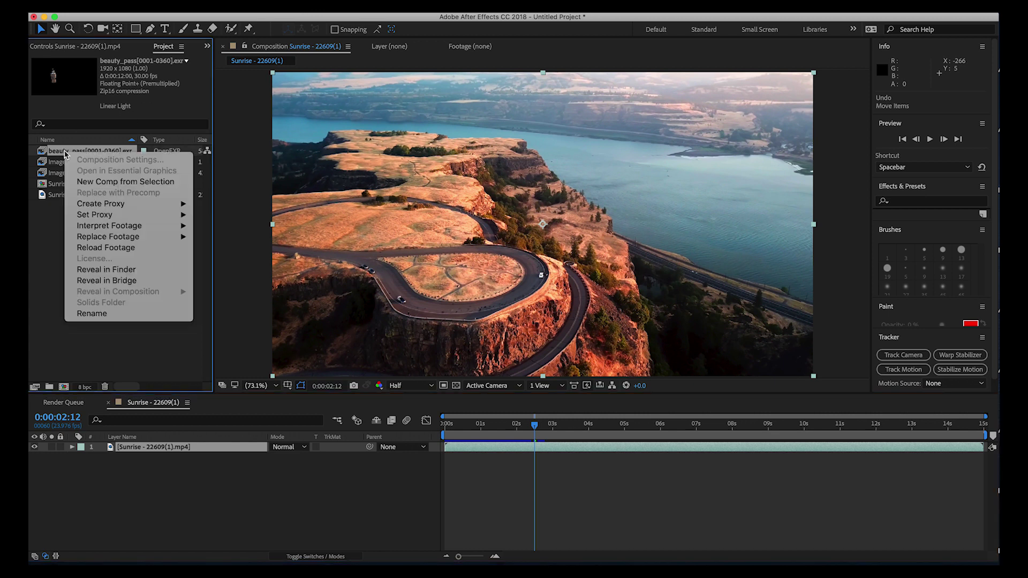
mouse_move(112, 228)
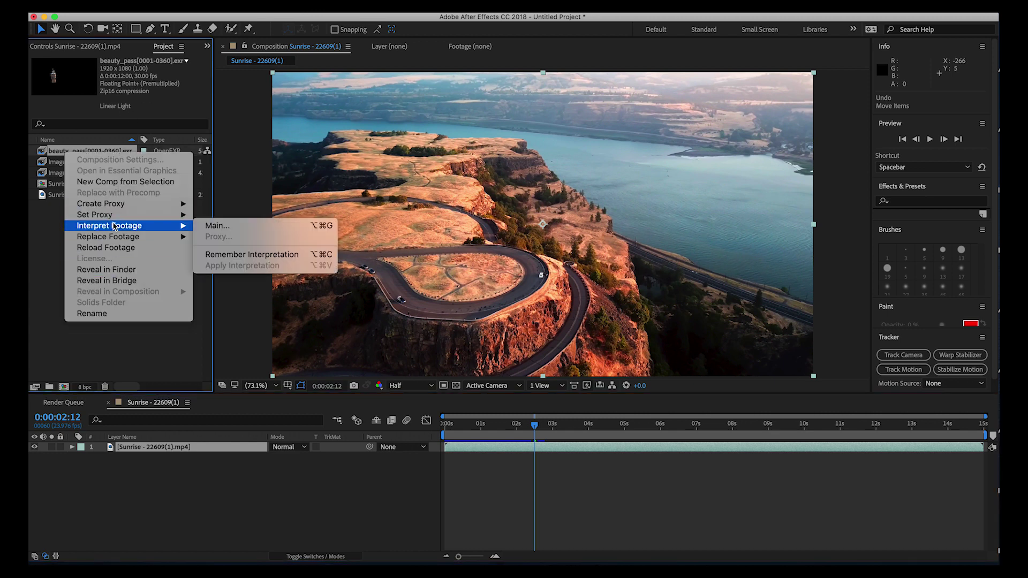
left_click(222, 226)
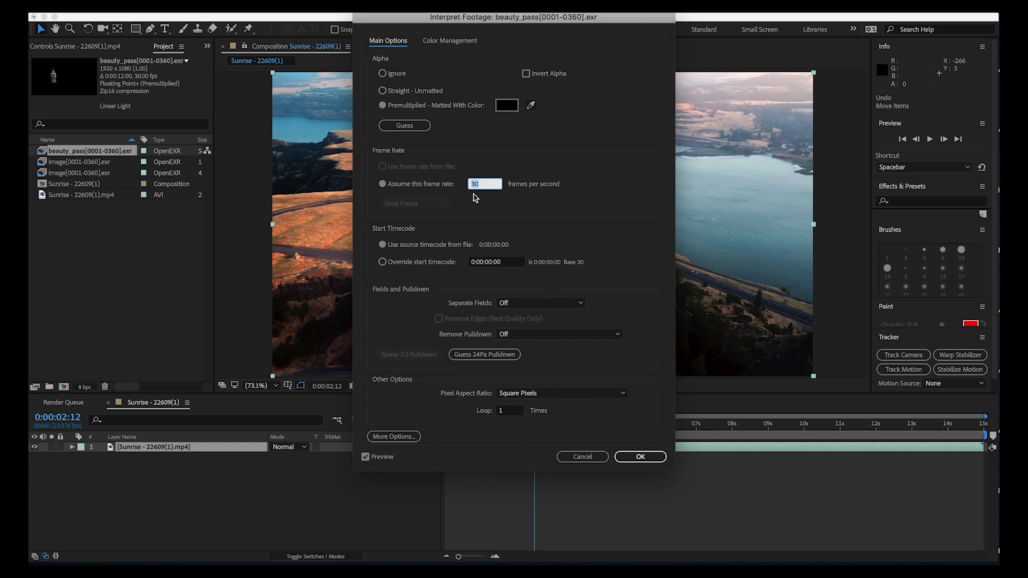
left_click(640, 456)
- Interpret the AO pass image sequence with an assumed frame rate of 24 frames per second
right_click(85, 161)
key("Escape")
right_click(79, 162)
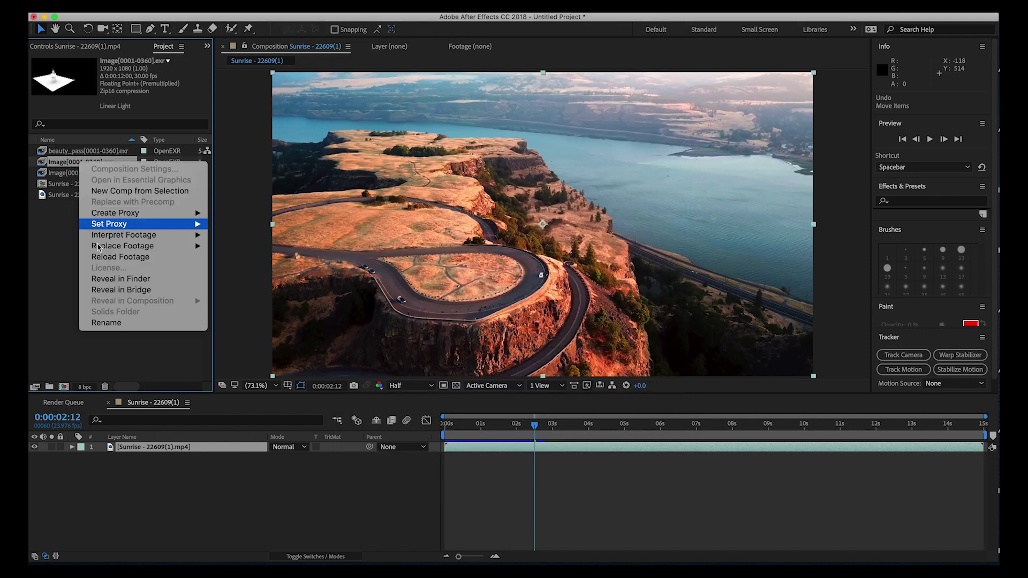
mouse_move(148, 239)
left_click(264, 234)
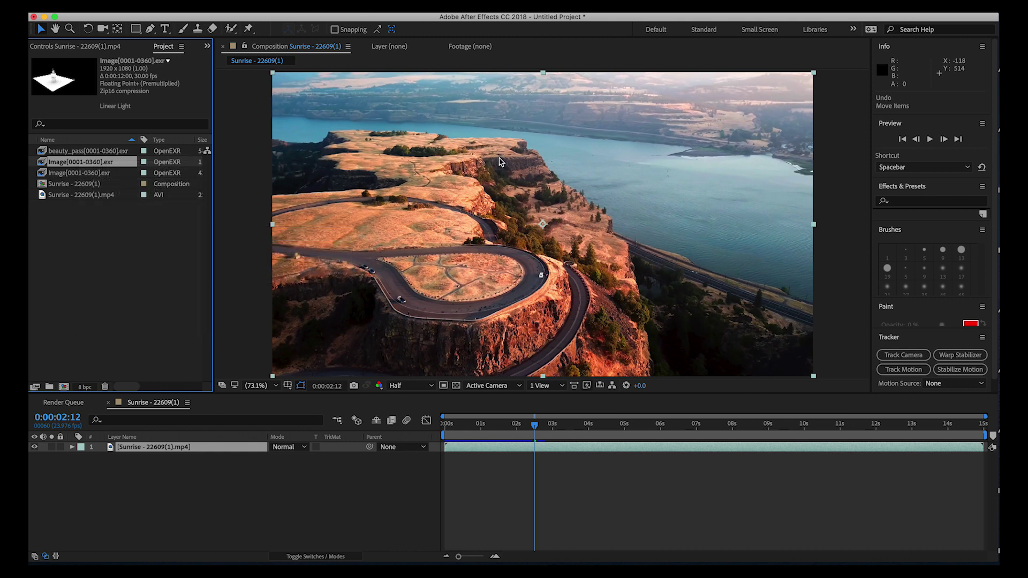
left_click(640, 456)
- Interpret the shadow pass image sequence with an assumed frame rate of 24 frames per second
left_click(79, 174)
right_click(59, 177)
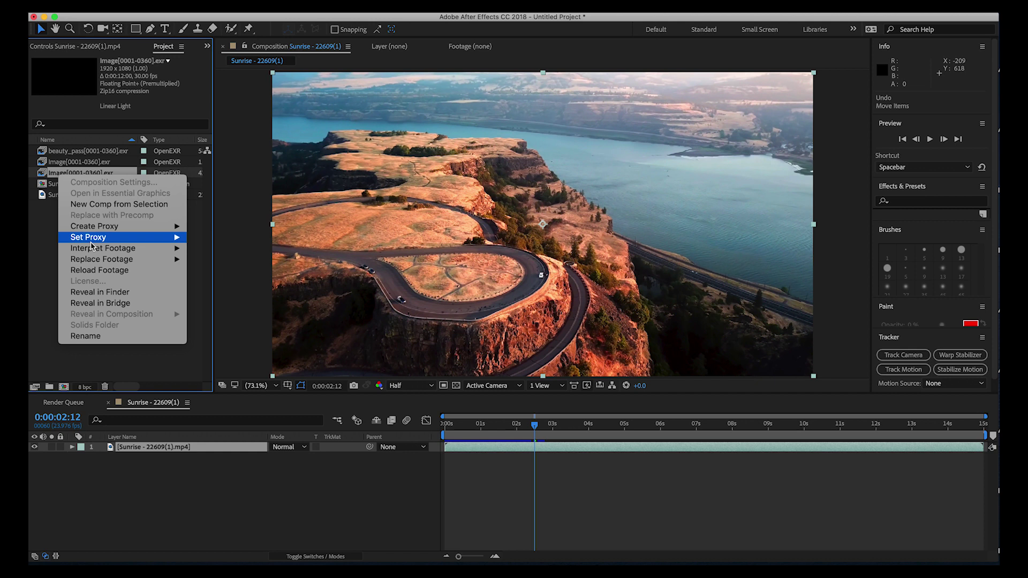
mouse_move(106, 248)
left_click(217, 249)
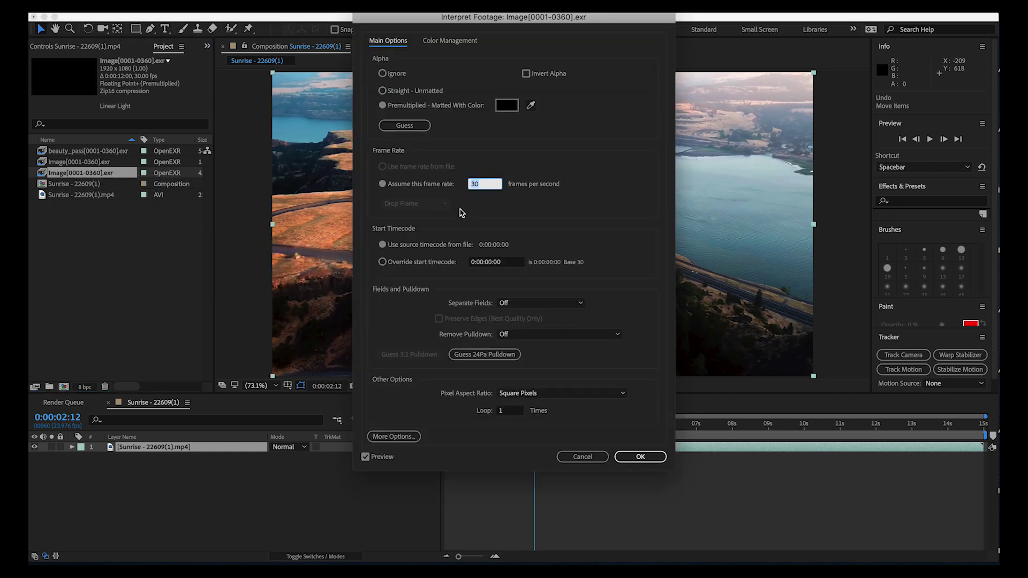
left_click(645, 457)
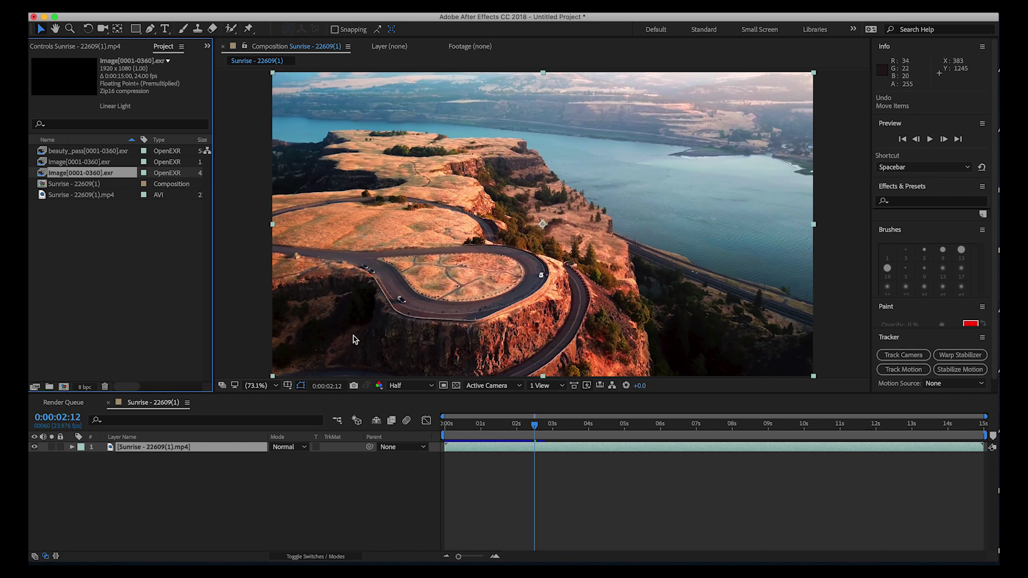
- Add the beauty pass sequence above the Sunrise footage, scale it to about 134% to fill the frame, and preview the composite
left_click(52, 152)
left_click_drag(59, 154, 120, 413)
left_click_drag(133, 442, 138, 450)
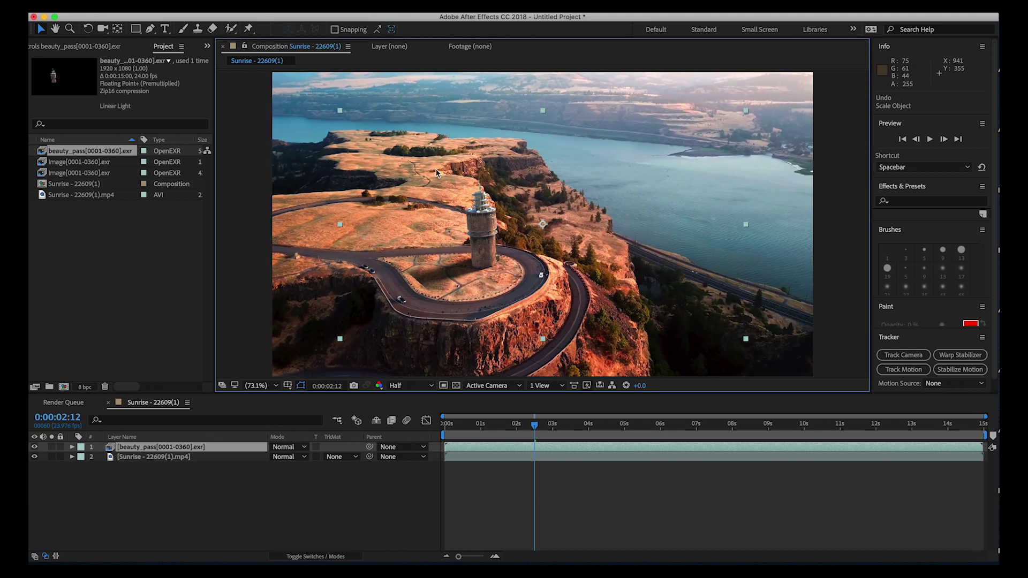
left_click_drag(340, 339, 273, 391)
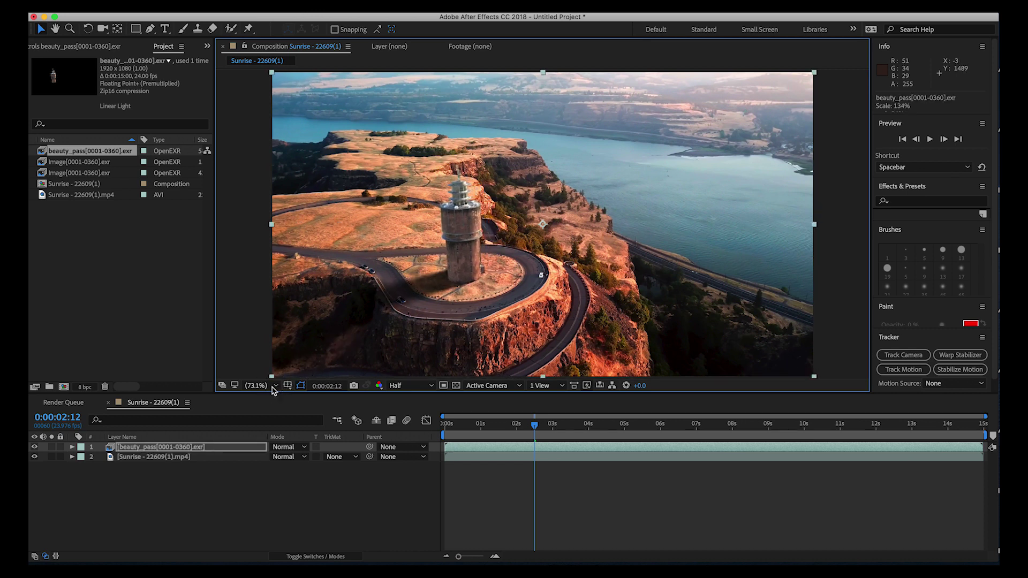
key("space")
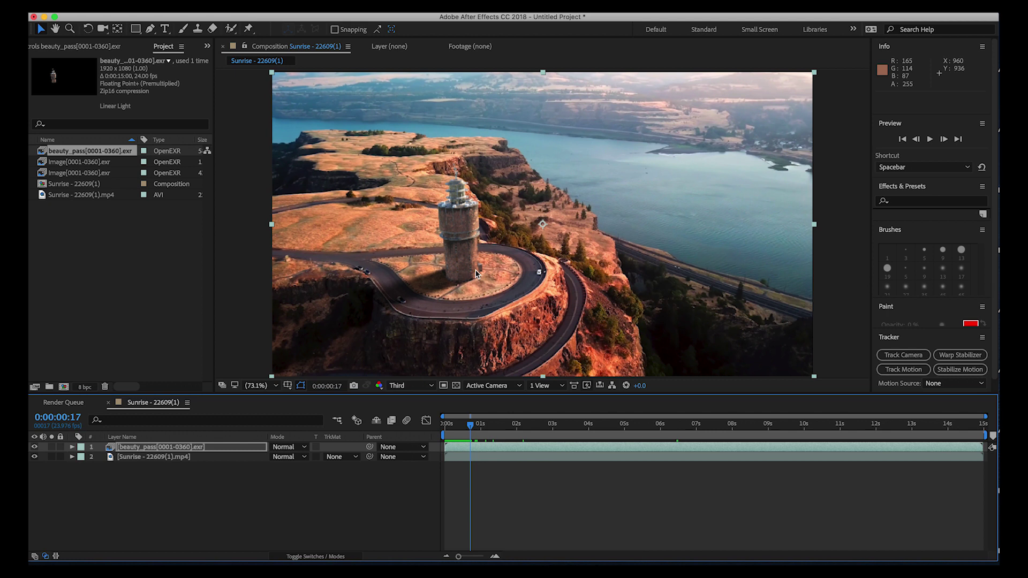
- Place the shadow pass sequence directly below the beauty pass layer and rename that layer Shadow
left_click(66, 173)
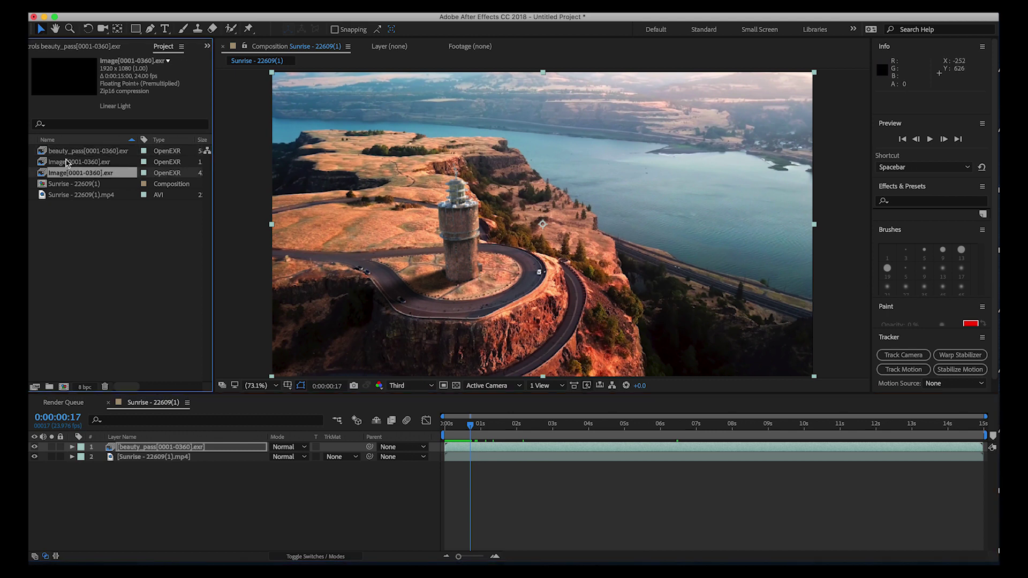
left_click(67, 162)
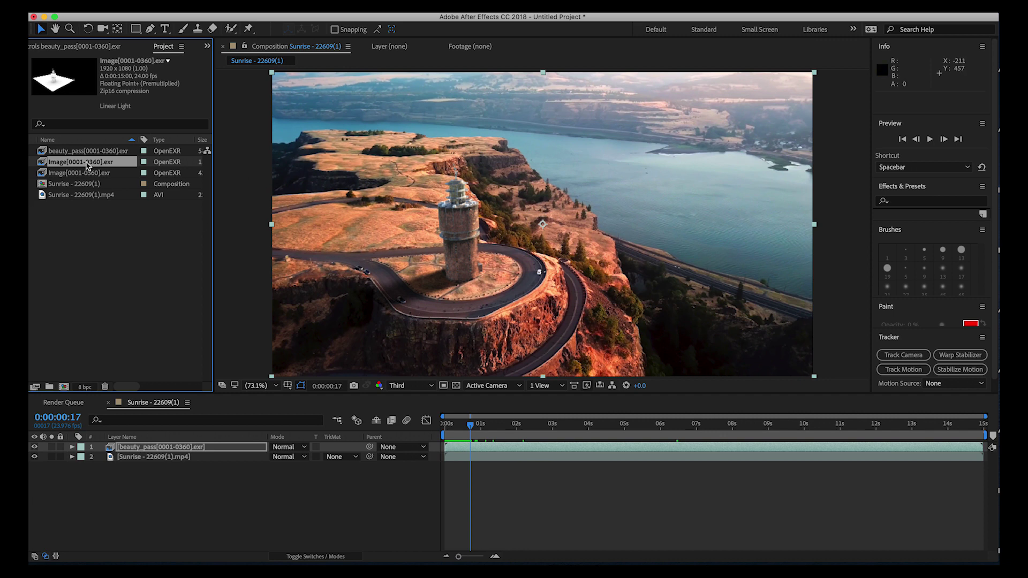
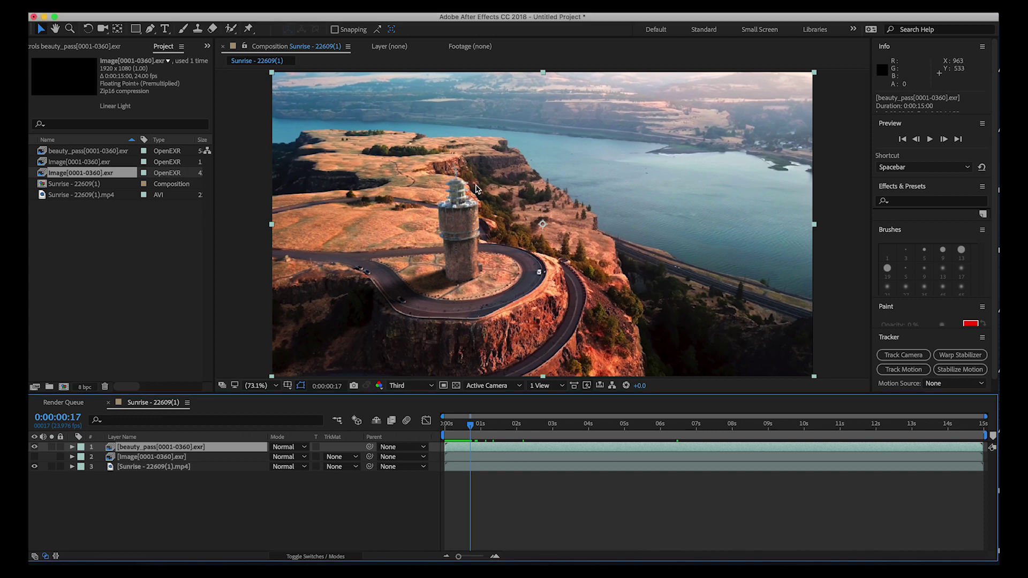
left_click(148, 459)
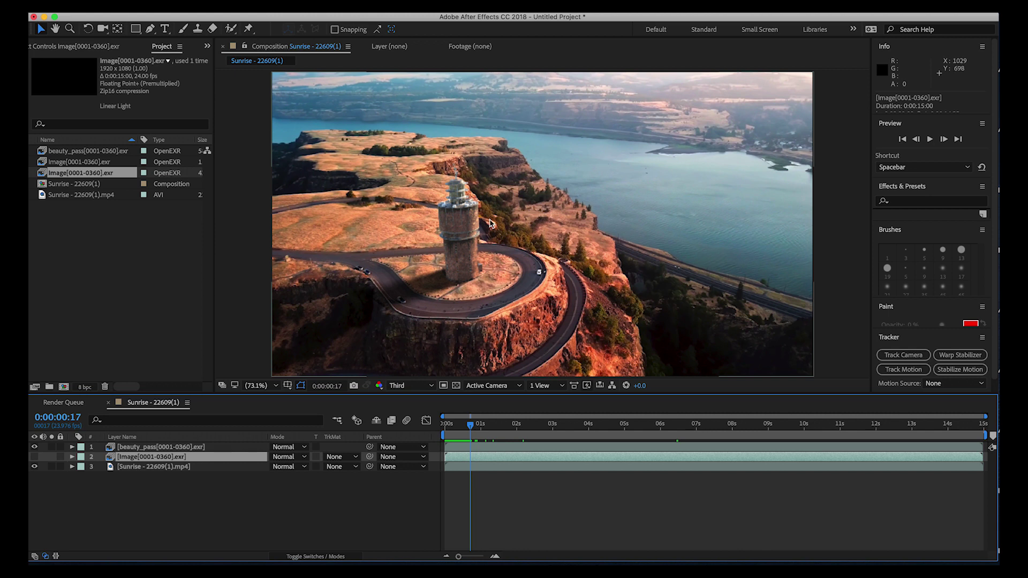
right_click(143, 459)
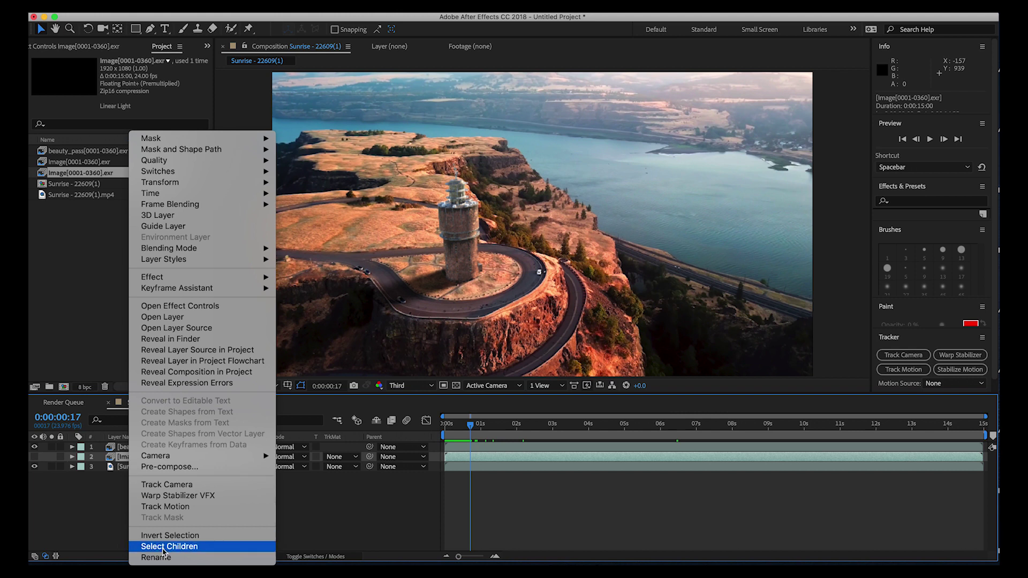
left_click(155, 557)
type("S")
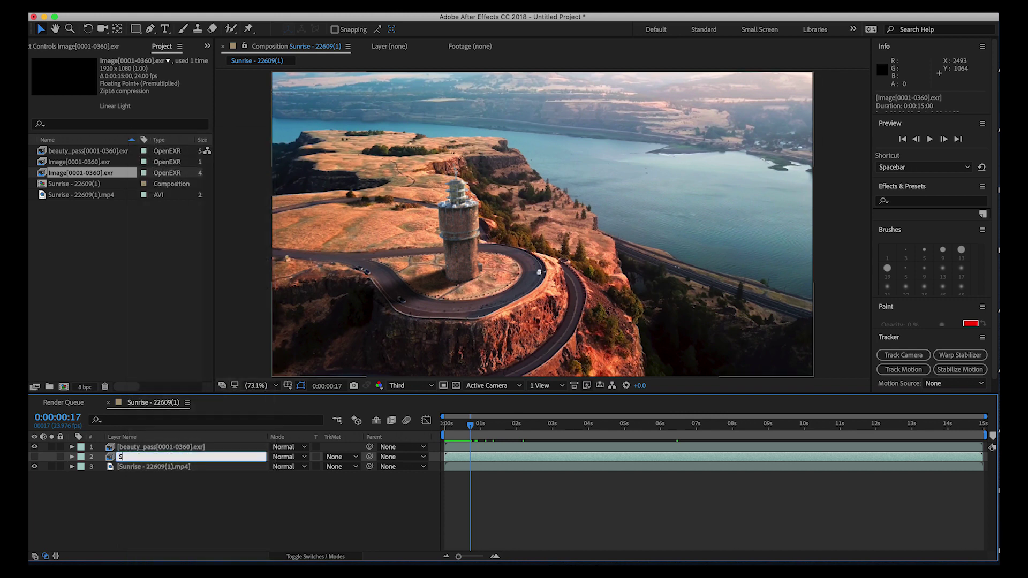
type("hadow")
key("Return")
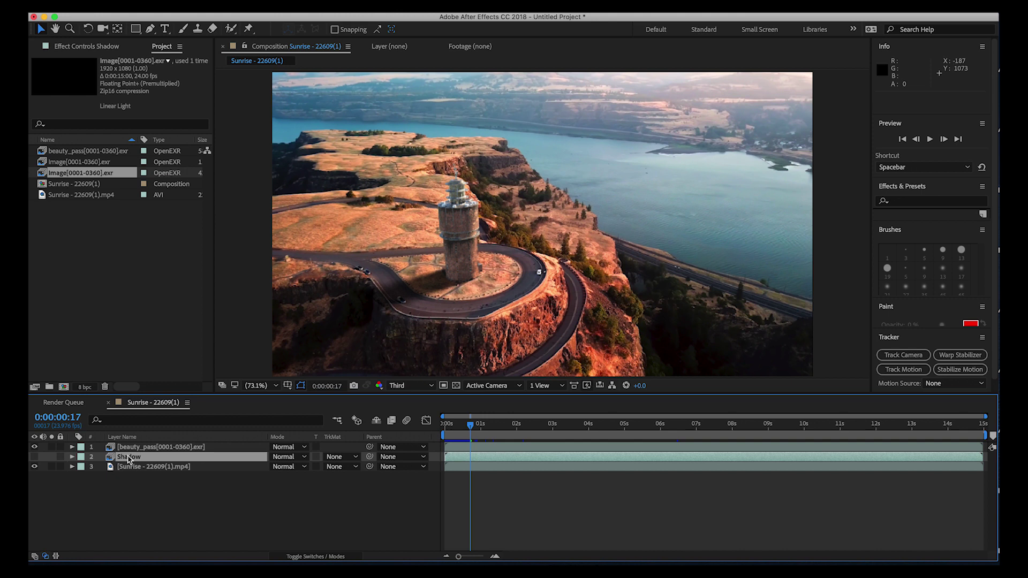
- Add the AO sequence as the topmost layer, rename it AO Pass, and scale it to about 134% to fill the frame
left_click(71, 163)
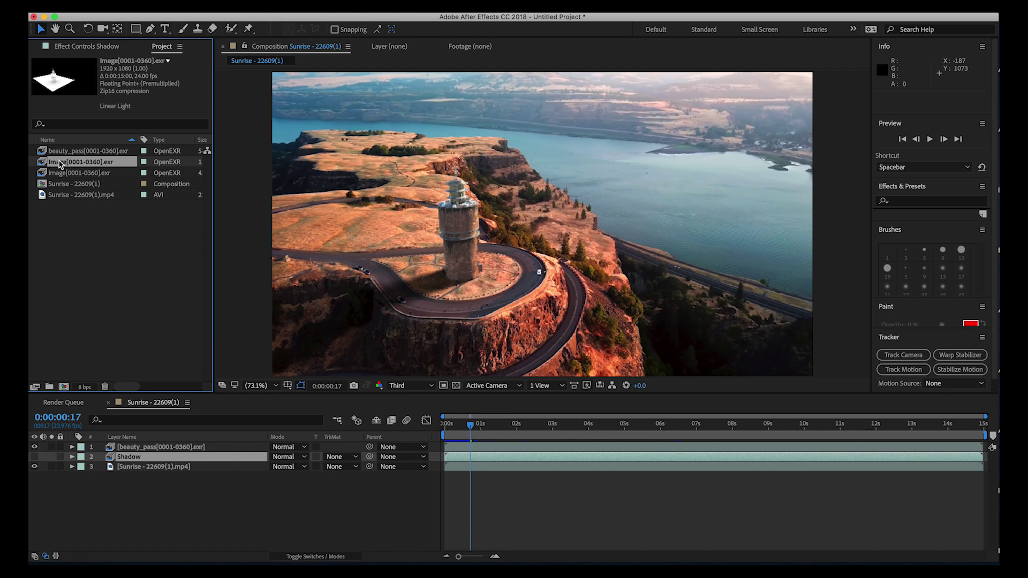
left_click_drag(61, 165, 155, 449)
right_click(155, 449)
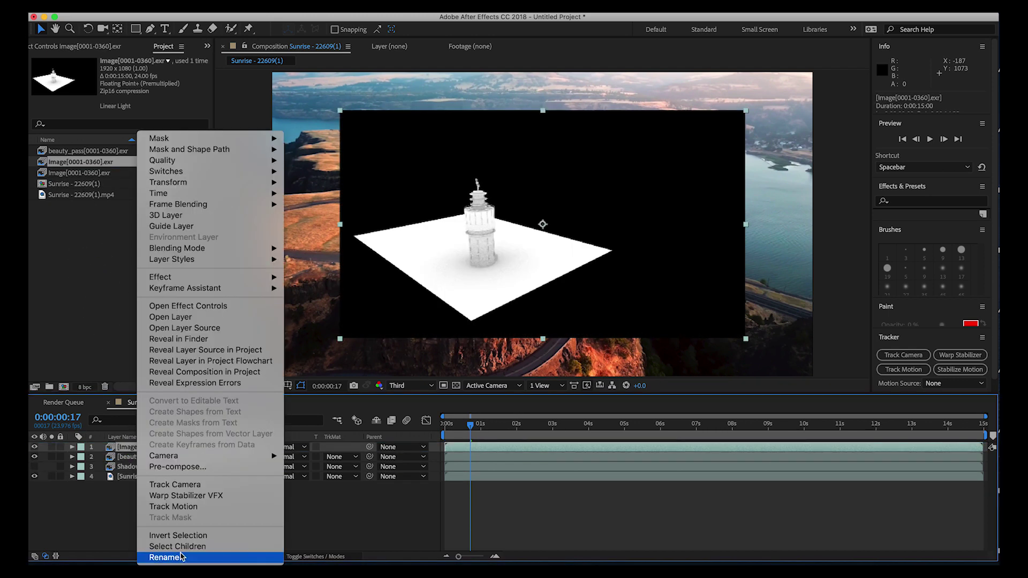
type("O")
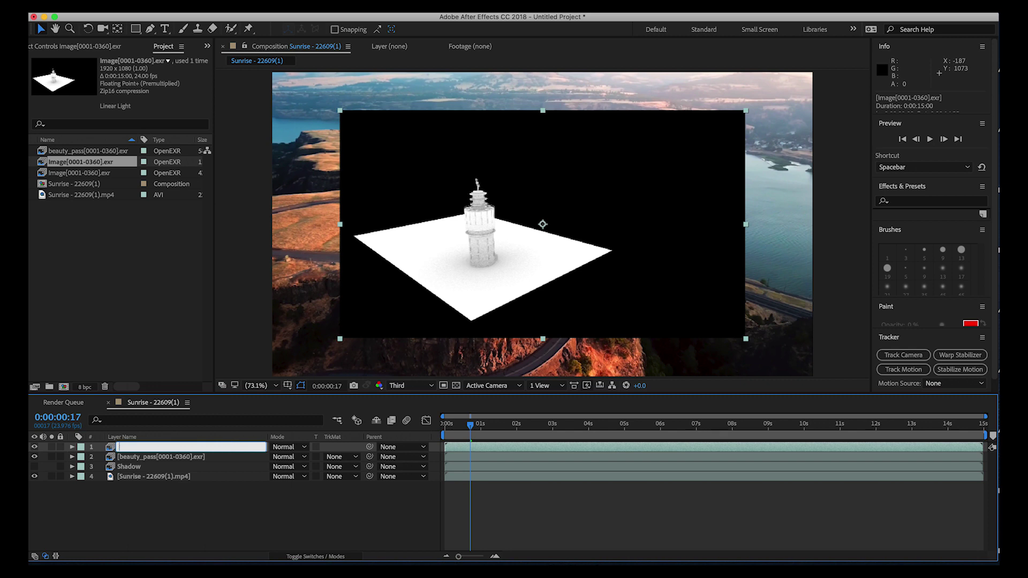
type("AO Pass")
key("Return")
left_click_drag(340, 339, 271, 376)
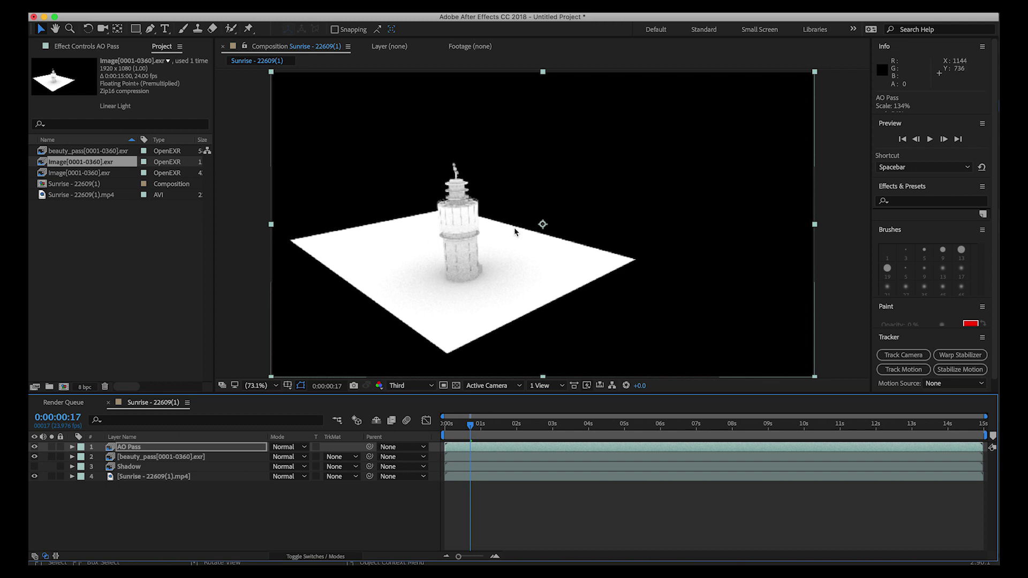
- Hide the AO Pass layer and turn on the visibility of the Shadow layer
left_click(229, 487)
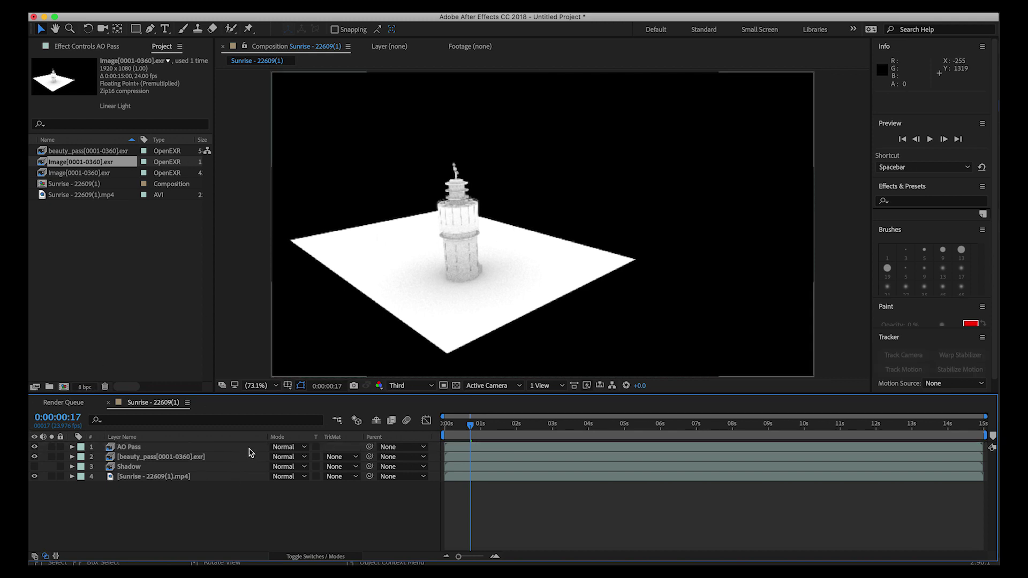
left_click(34, 447)
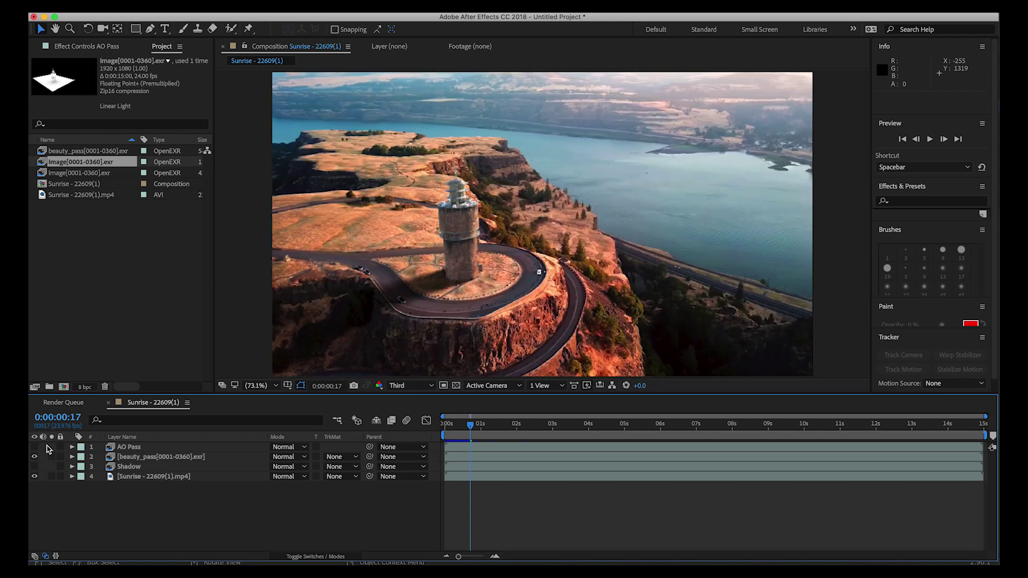
left_click(296, 219)
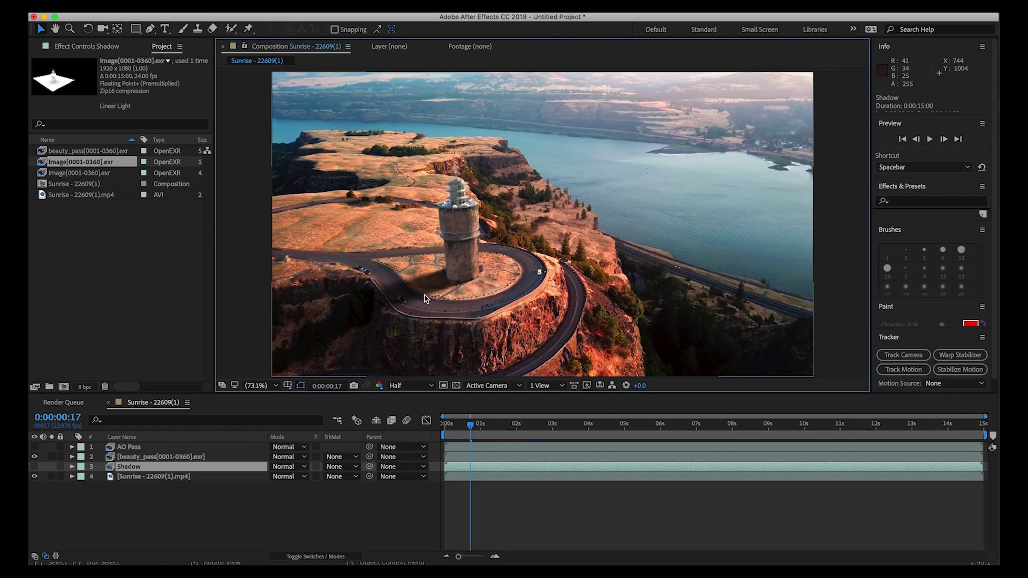
left_click(137, 467)
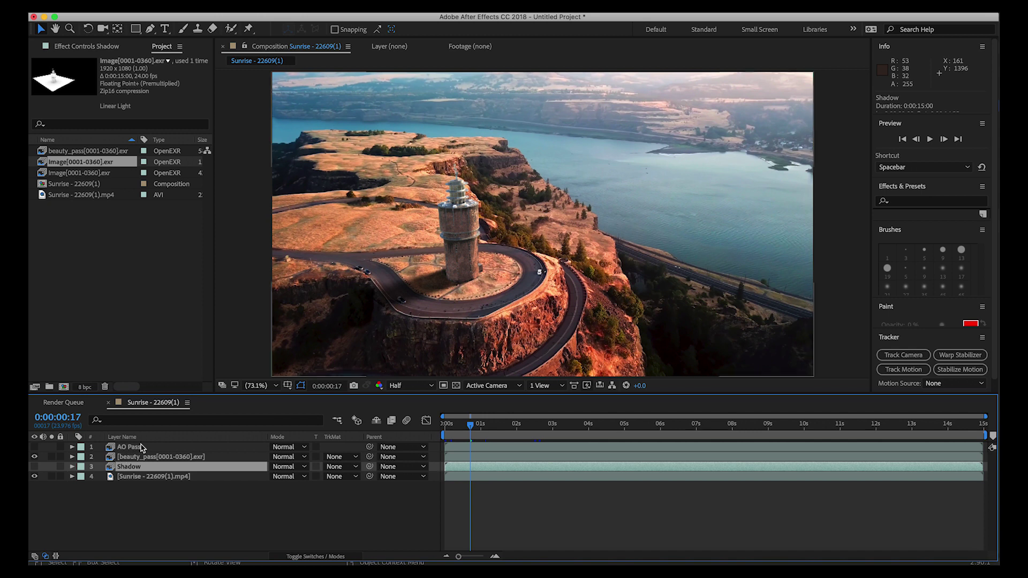
left_click(34, 466)
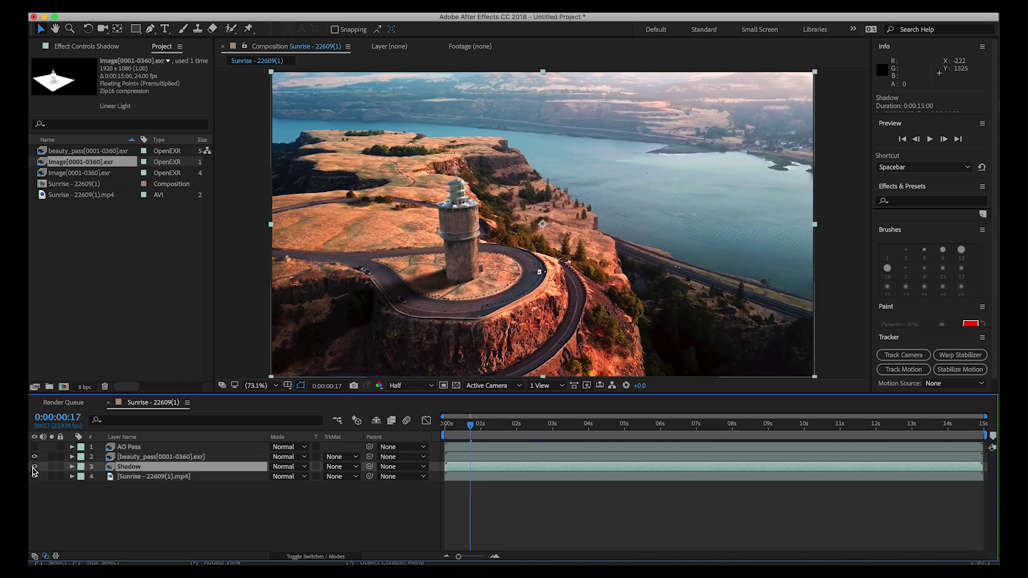
- Set the Shadow layer's opacity to 0%, then collapse its properties and select the beauty pass layer
left_click(73, 467)
left_click(179, 525)
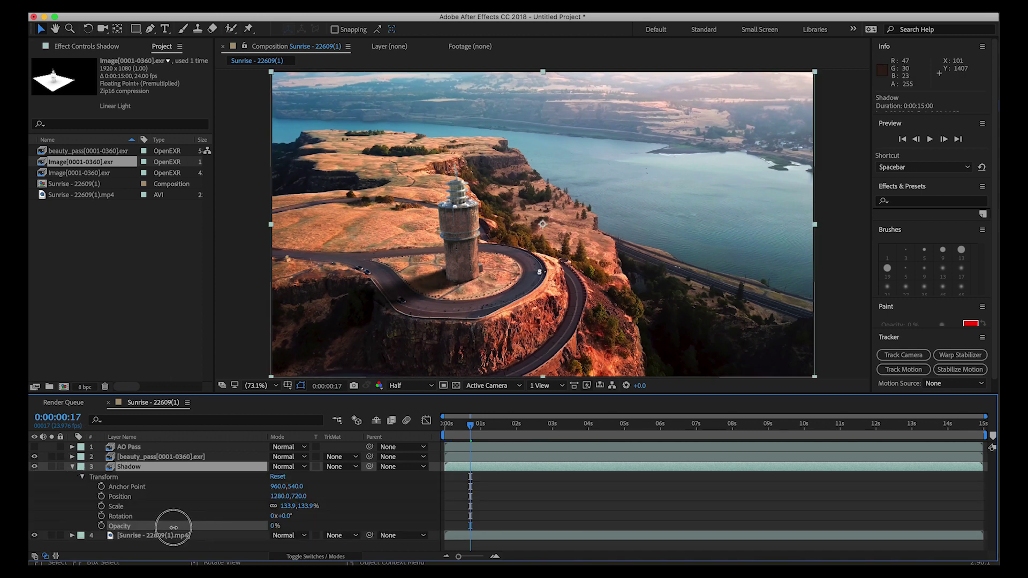
left_click_drag(272, 526, 276, 527)
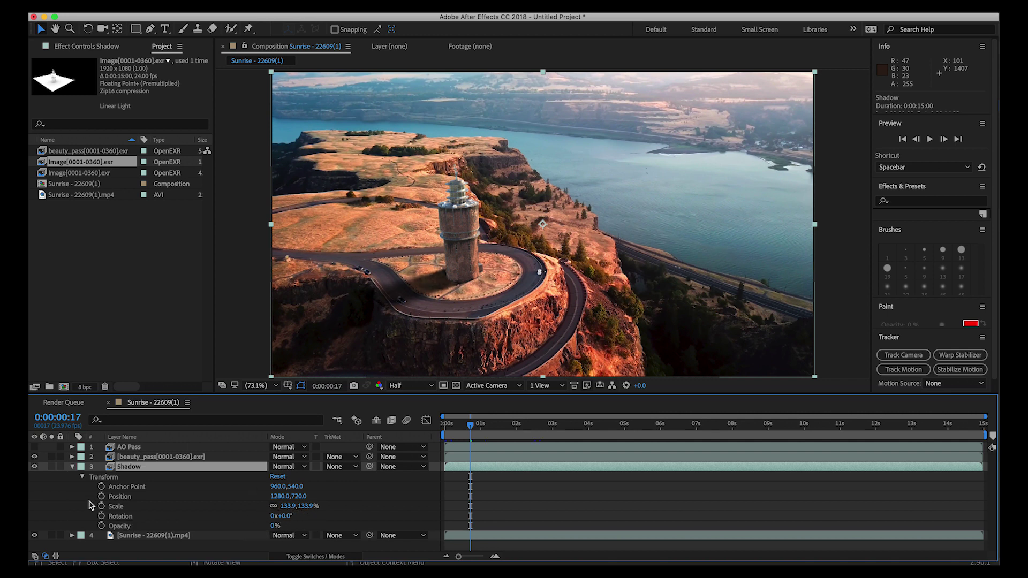
left_click(155, 458)
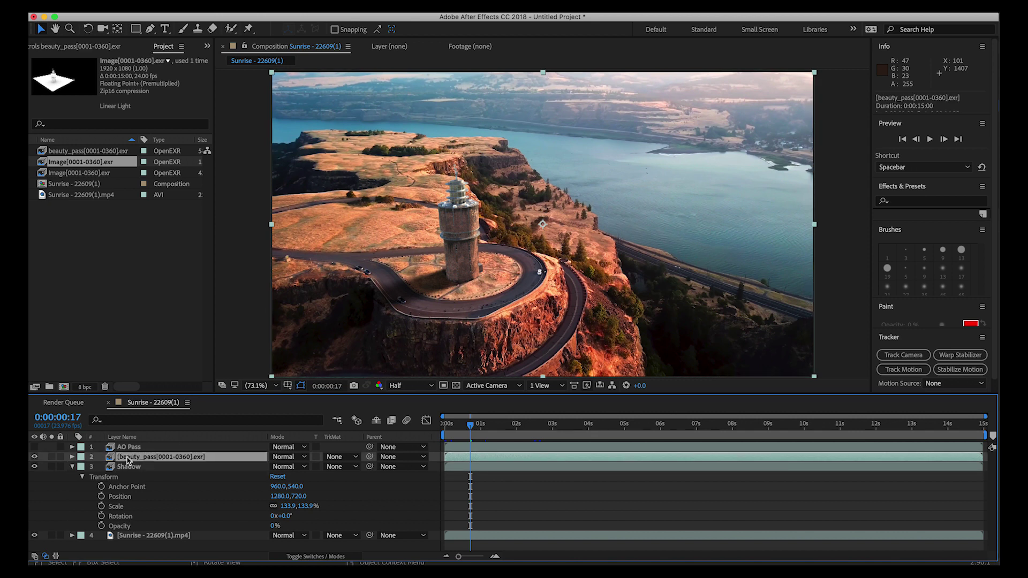
left_click(73, 468)
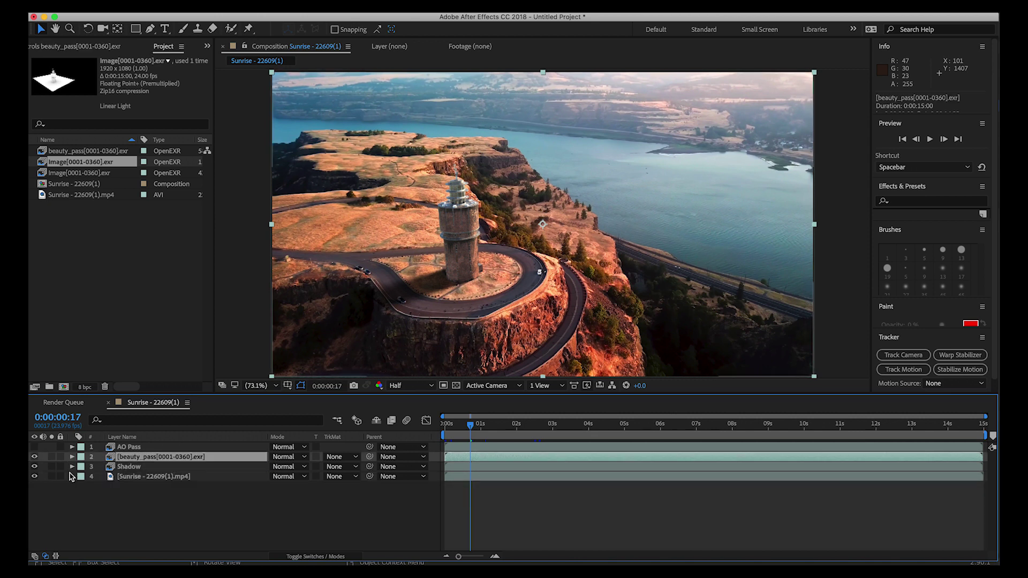
left_click(73, 467)
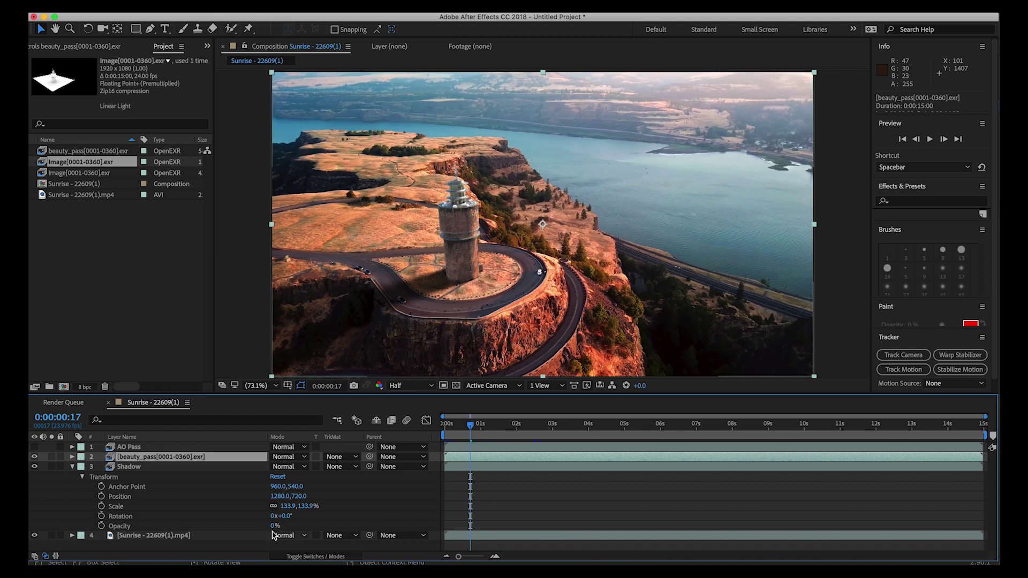
left_click(72, 467)
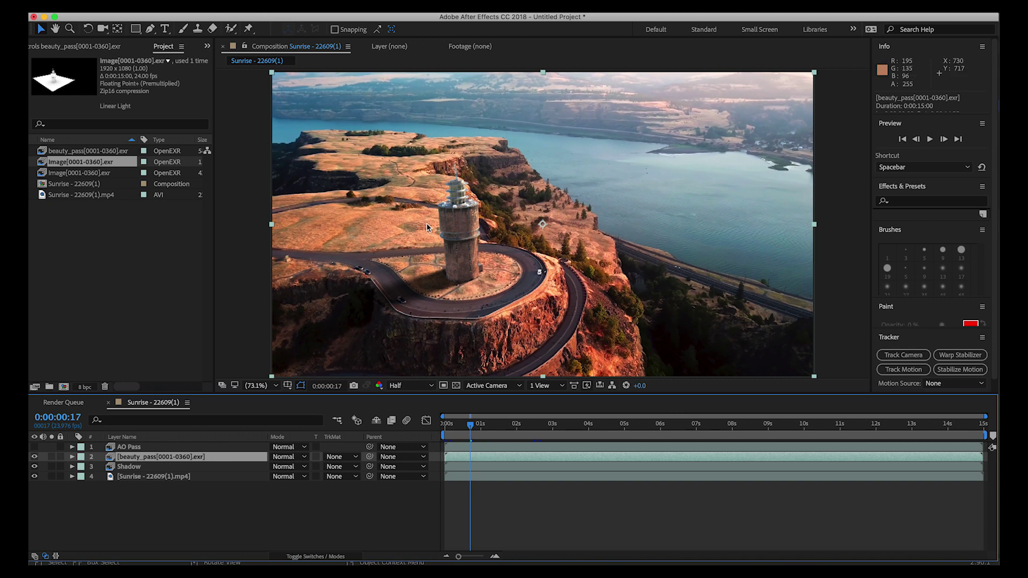
- Apply a Curves effect to the beauty pass layer, pull the RGB midtones and shadows down to darken the tower, and compare before and after
left_click(281, 6)
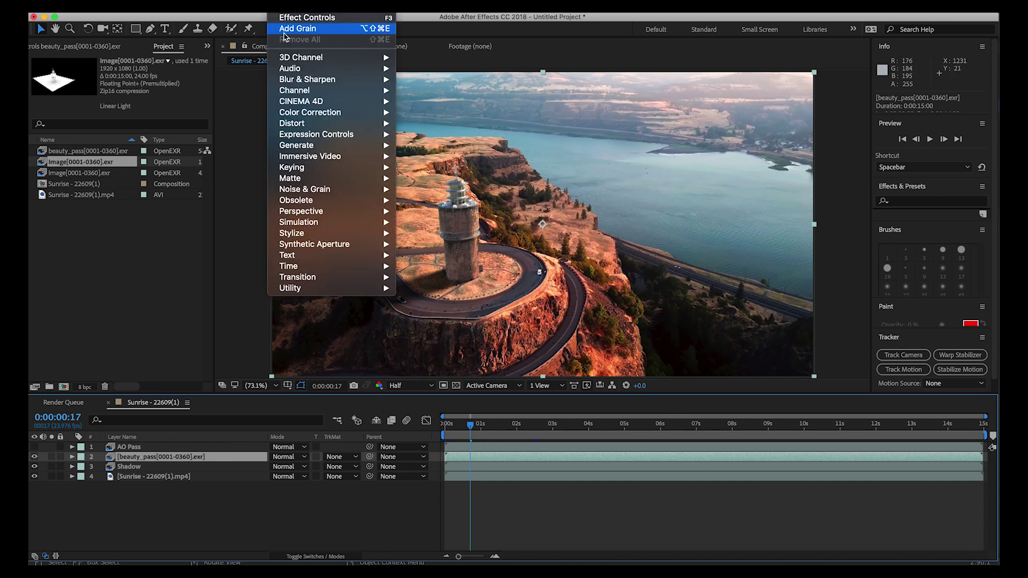
mouse_move(318, 113)
left_click(438, 311)
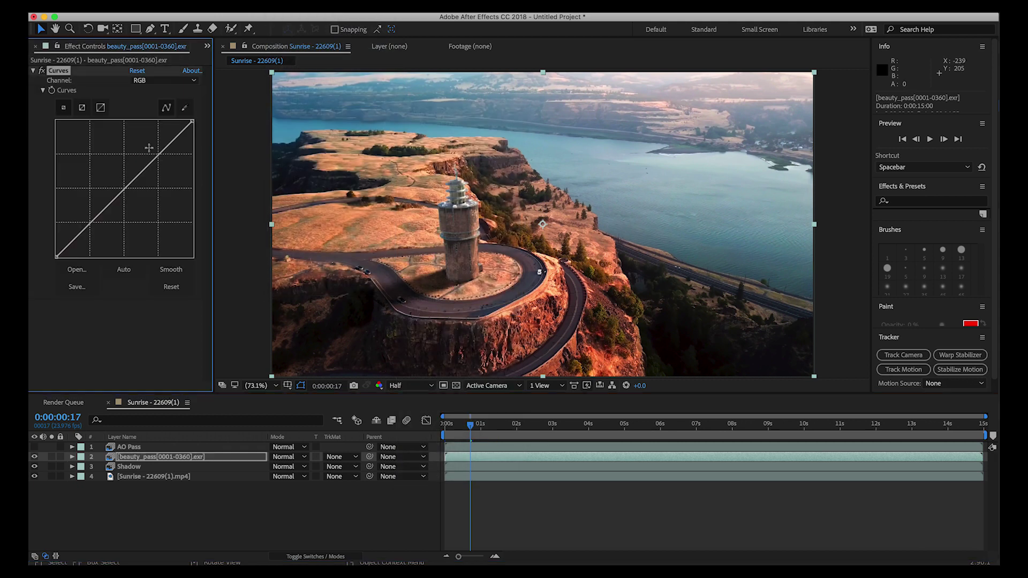
left_click_drag(153, 159, 154, 171)
left_click_drag(78, 241, 81, 246)
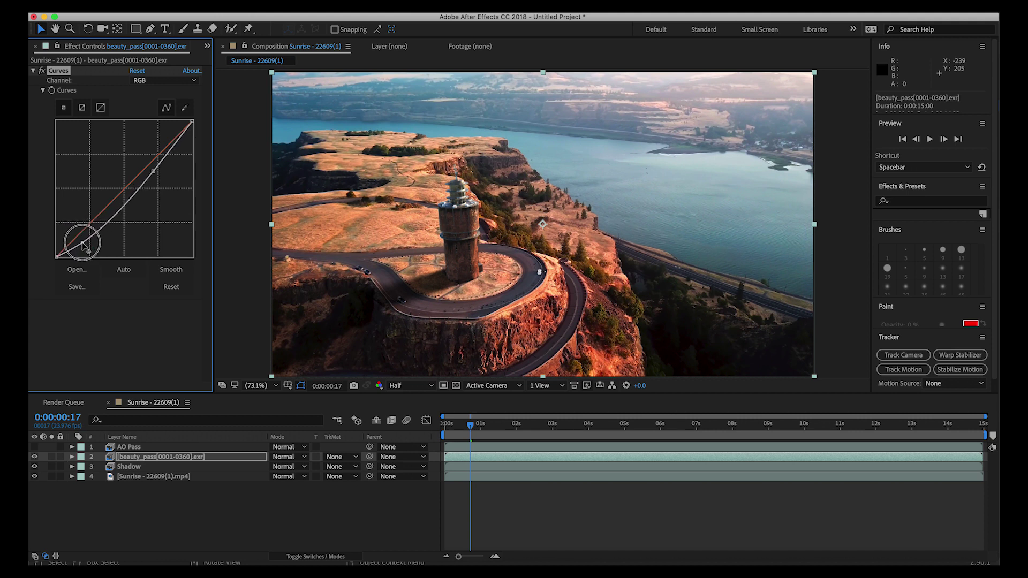
left_click_drag(82, 245, 81, 239)
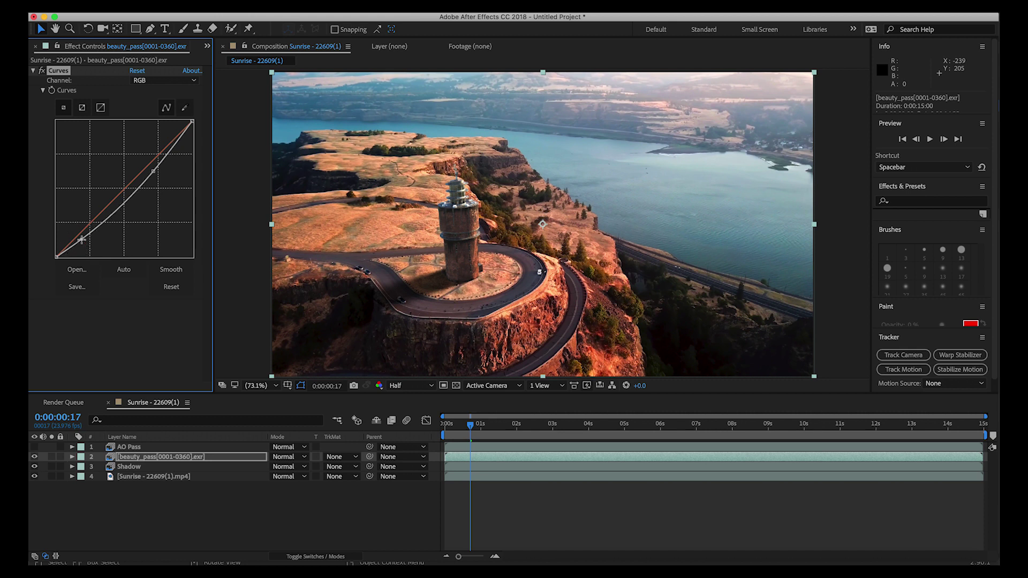
left_click(41, 70)
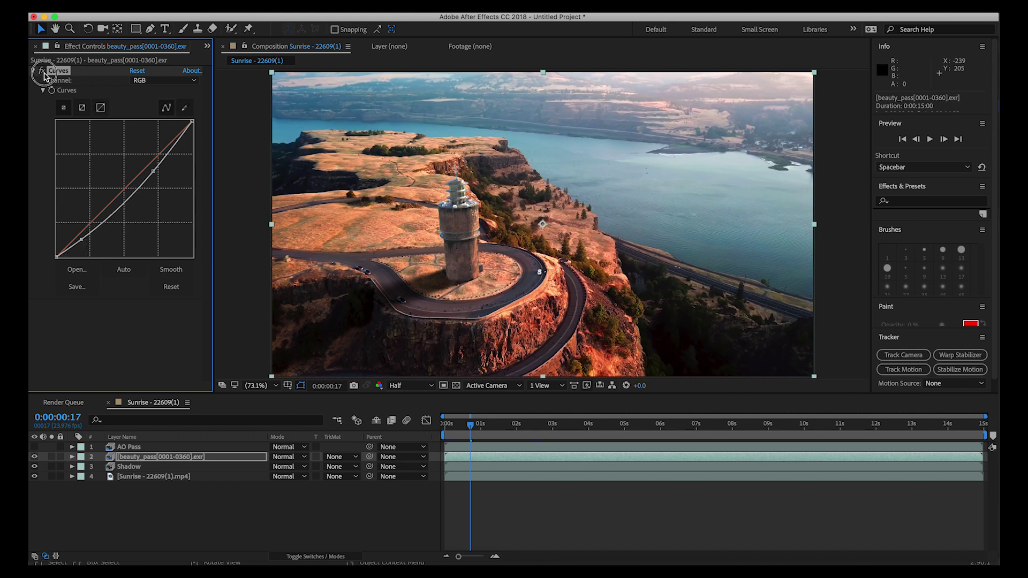
left_click(42, 71)
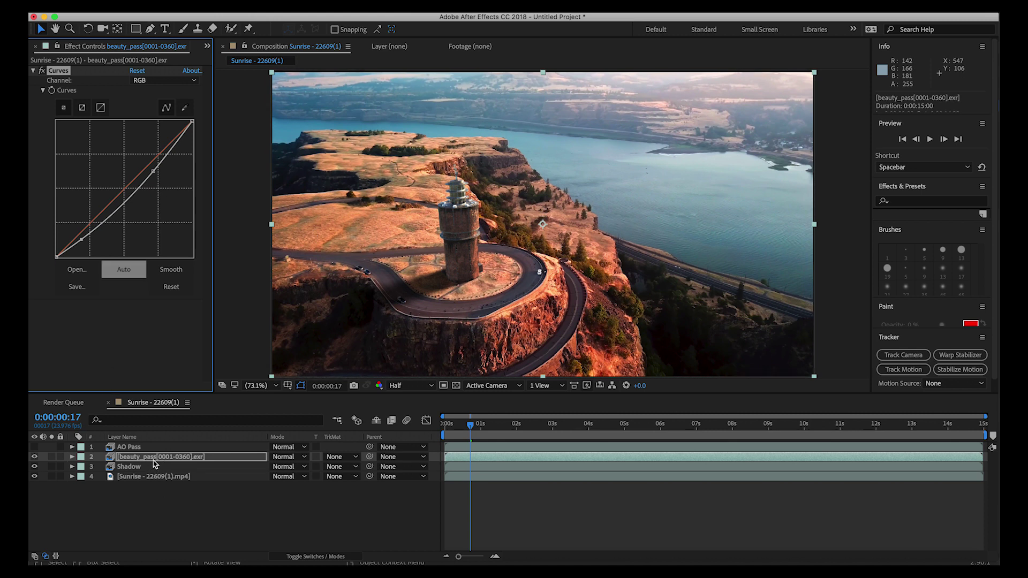
- Draw a closed six-point Pen mask on the beauty pass layer, following the inner road edge beside the tower and enclosing the cliff below it
left_click(149, 29)
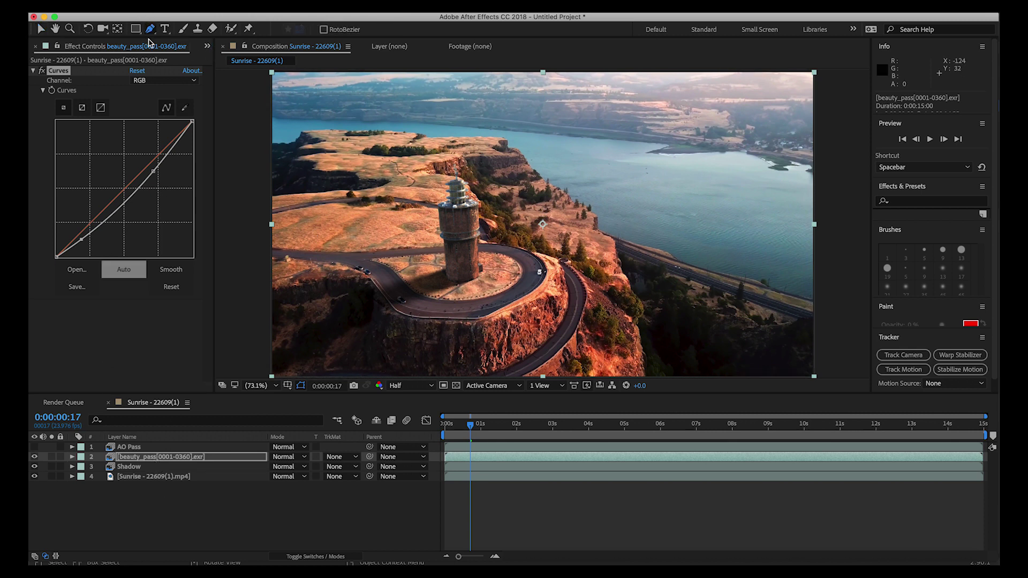
left_click(389, 268)
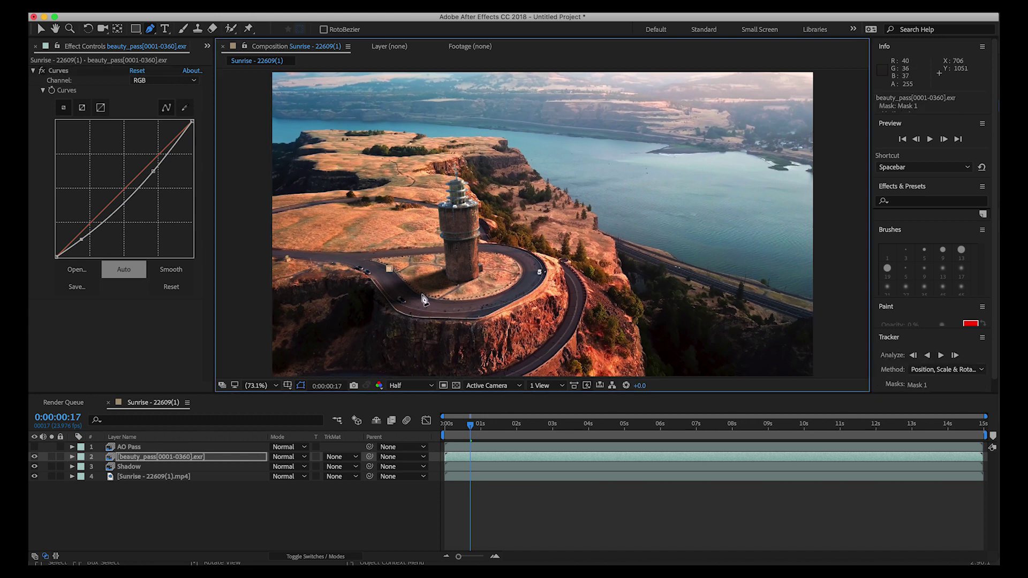
left_click(411, 291)
left_click(448, 301)
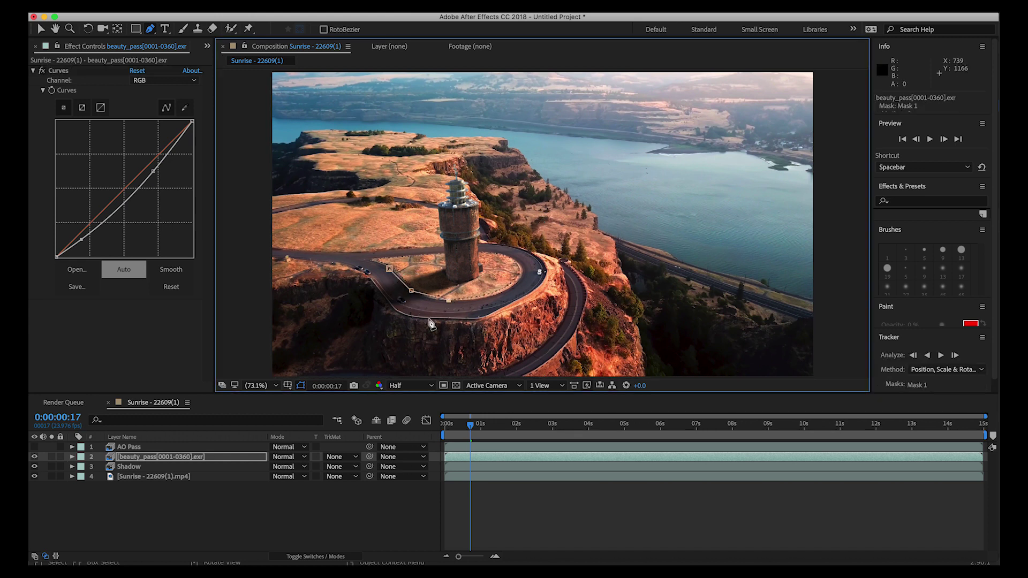
left_click(423, 358)
left_click(313, 340)
left_click(324, 258)
left_click(390, 268)
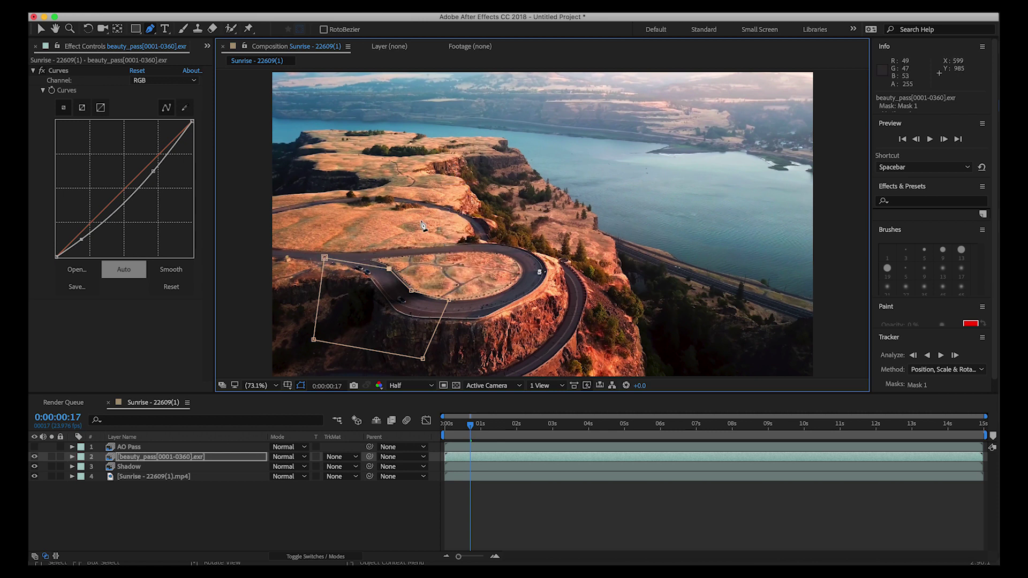
- Set the mode of Mask 1 on the beauty pass layer to Subtract so it cuts out only the masked area
left_click(72, 457)
left_click(82, 468)
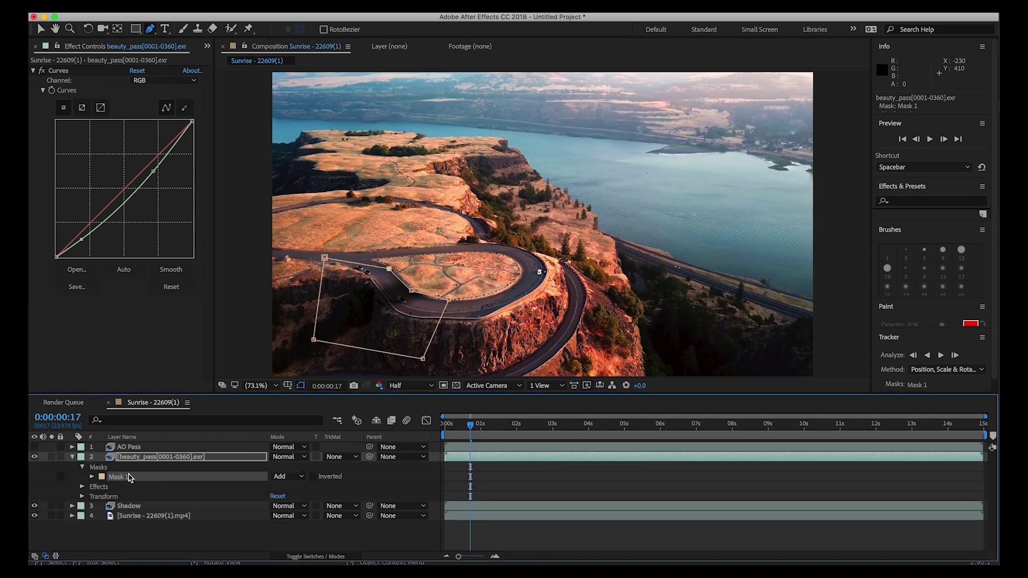
left_click(288, 477)
left_click(294, 508)
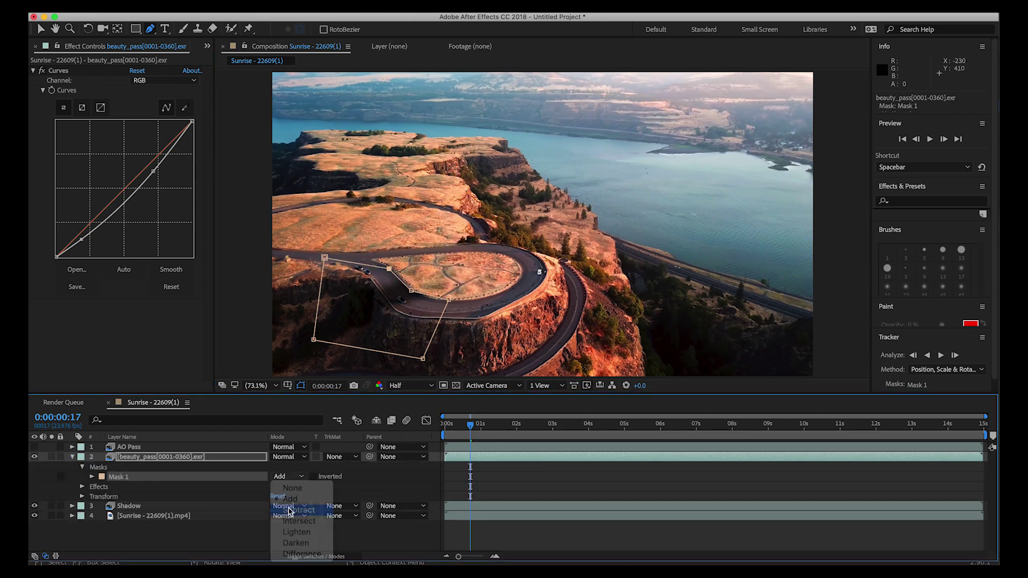
- Set Mask 1's feather to 106 pixels and its expansion to -40 pixels on the beauty pass layer
left_click(92, 477)
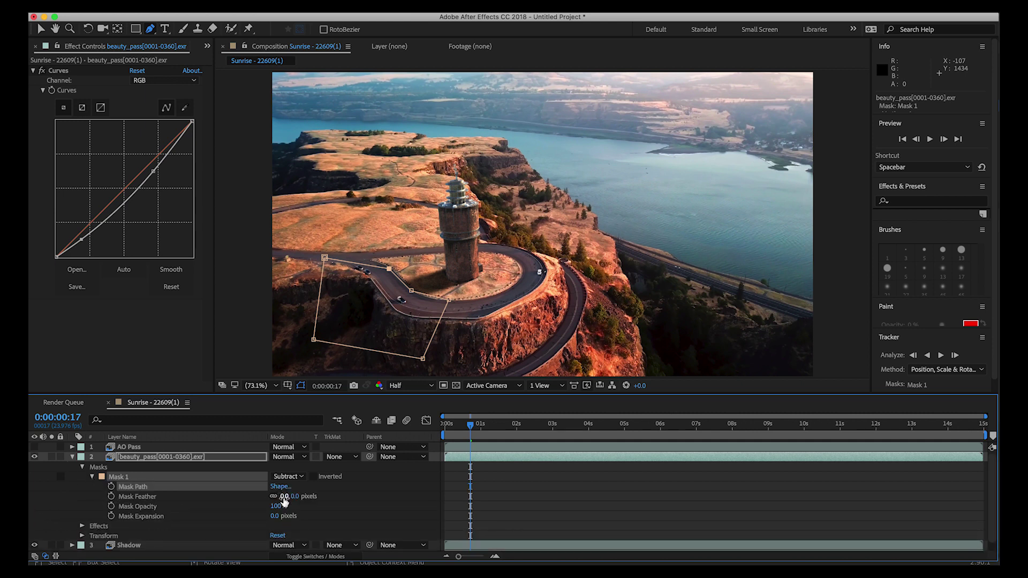
left_click_drag(283, 497, 316, 495)
left_click(418, 292)
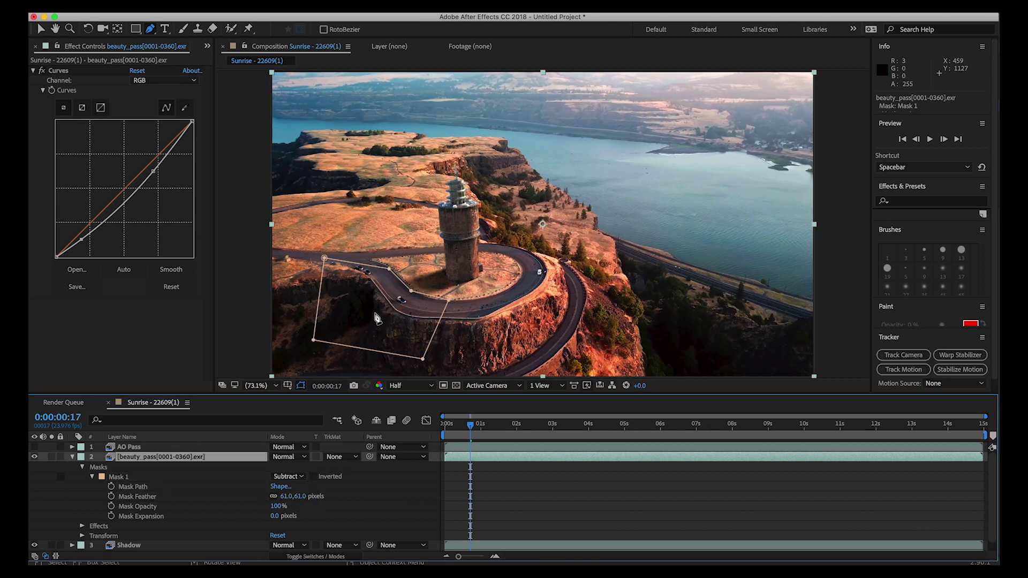
mouse_move(282, 500)
left_mouse_down()
mouse_move(279, 490)
mouse_move(279, 501)
left_mouse_up()
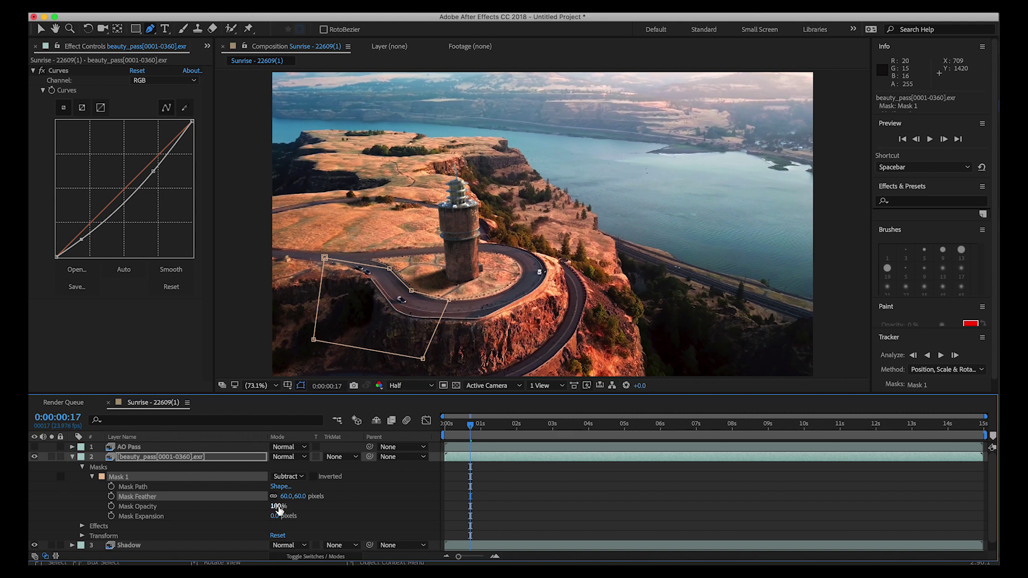
left_click_drag(274, 516, 276, 544)
mouse_move(286, 495)
left_mouse_down()
mouse_move(305, 495)
mouse_move(288, 496)
left_mouse_up()
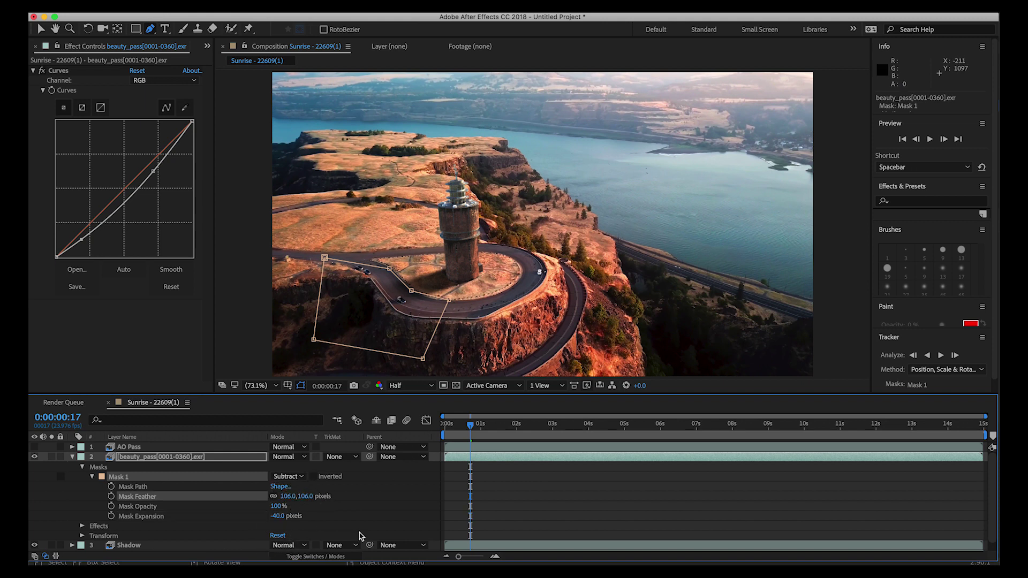
- Keyframe Mask 1's path at 0:00:00:17, then at 0:00:14:23 move its vertices near the tower onto the inner road edge
left_click(112, 489)
left_click_drag(470, 425, 994, 433)
mouse_move(411, 292)
left_mouse_down()
mouse_move(427, 298)
mouse_move(417, 270)
mouse_move(419, 287)
mouse_move(444, 303)
mouse_move(419, 262)
mouse_move(427, 290)
left_mouse_up()
left_click(40, 29)
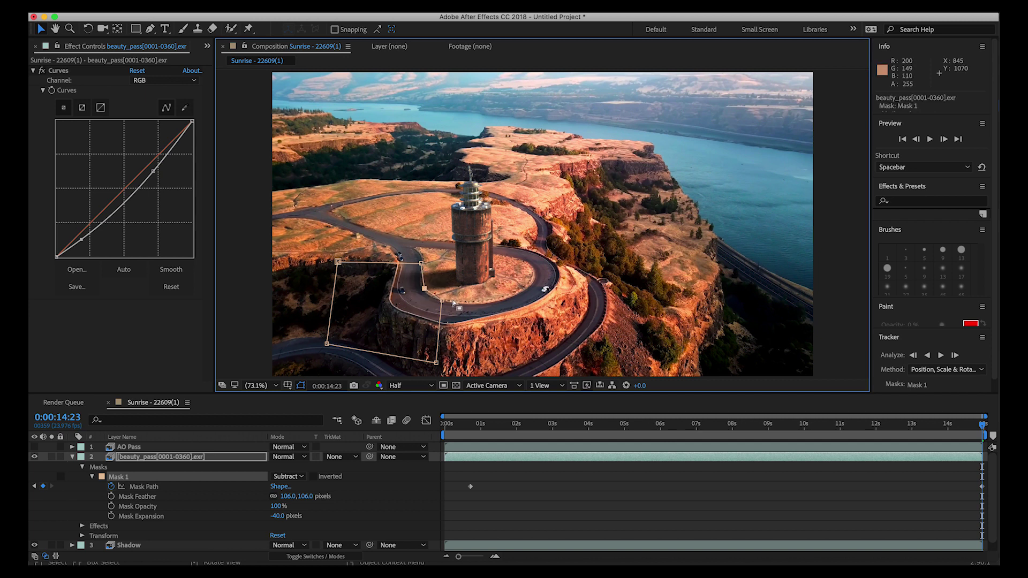
left_click_drag(441, 303, 458, 305)
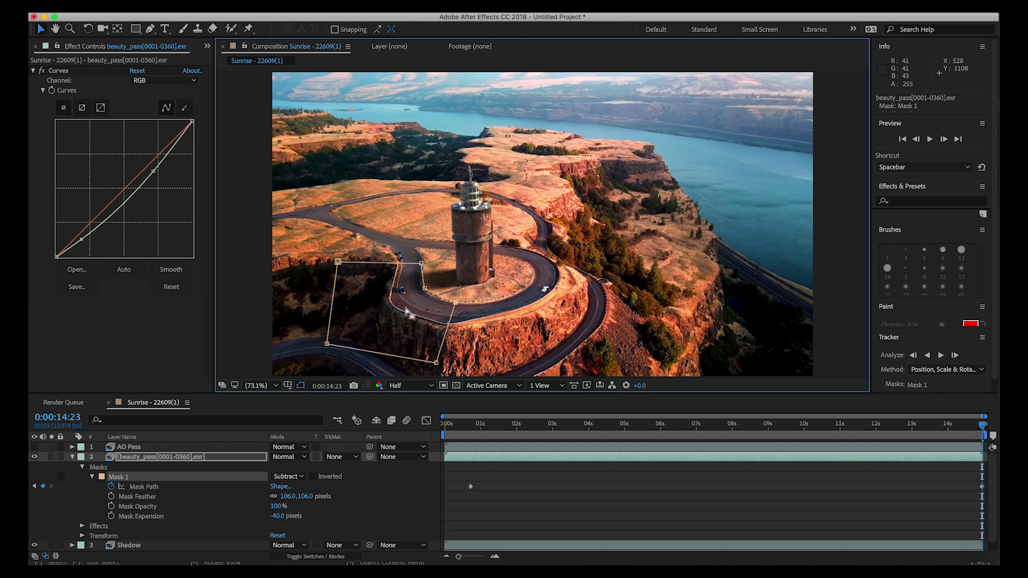
left_click_drag(424, 290, 425, 296)
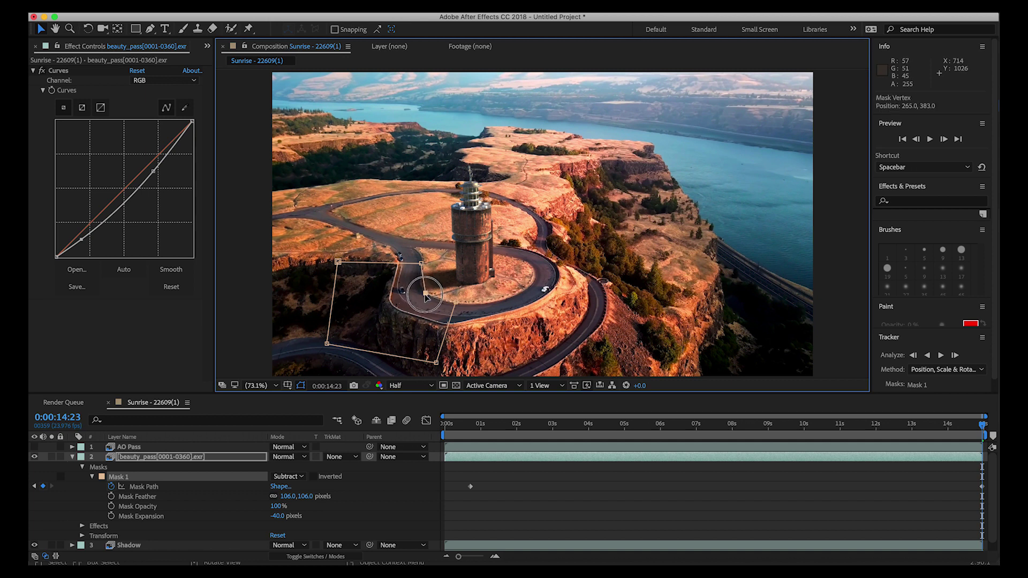
- Correct Mask 1's vertex beside the inner road edge at 0:00:06:12 and scrub through the footage to check the animated mask
left_click(678, 426)
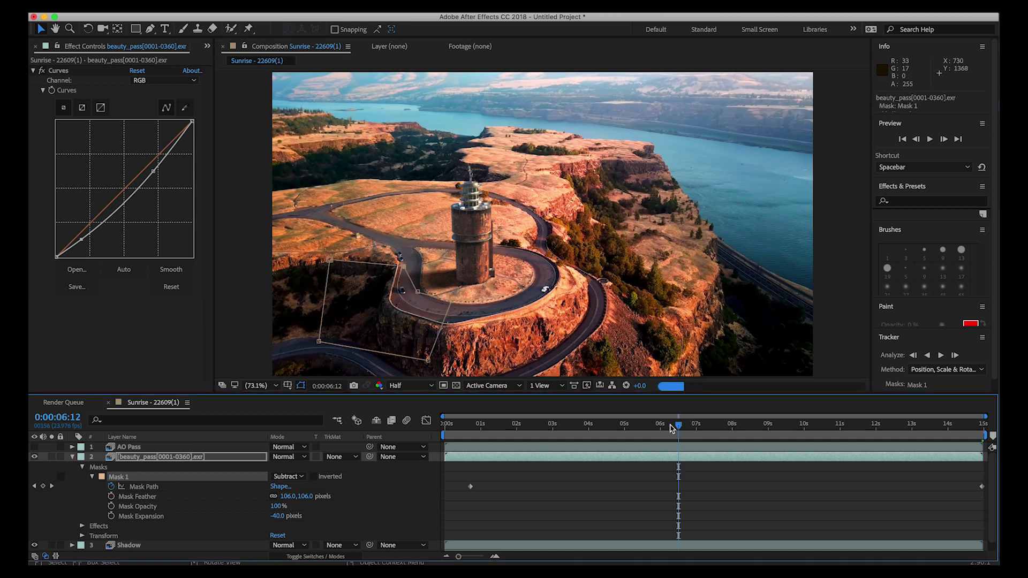
left_click_drag(420, 297, 423, 299)
left_click(444, 426)
left_click_drag(444, 428, 880, 436)
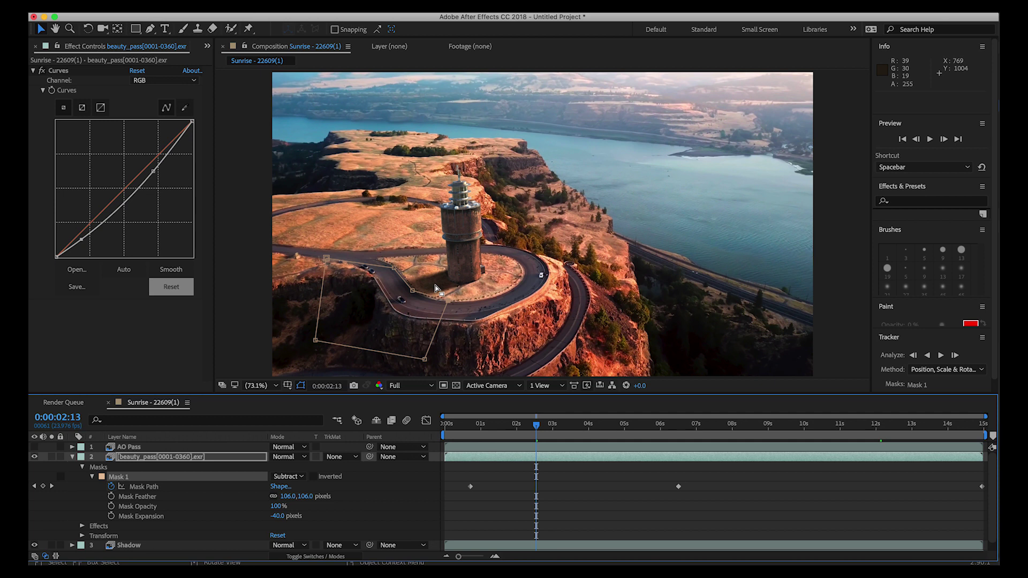
- Make the AO Pass layer visible, collapse the beauty pass properties and set the AO Pass blending mode to Multiply
left_click(138, 447)
left_click(35, 448)
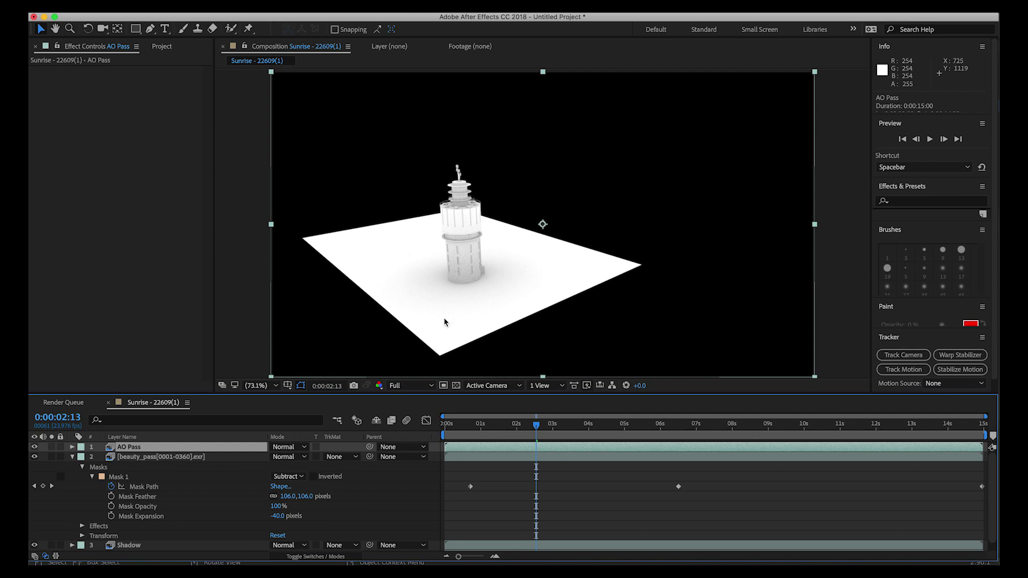
left_click(72, 456)
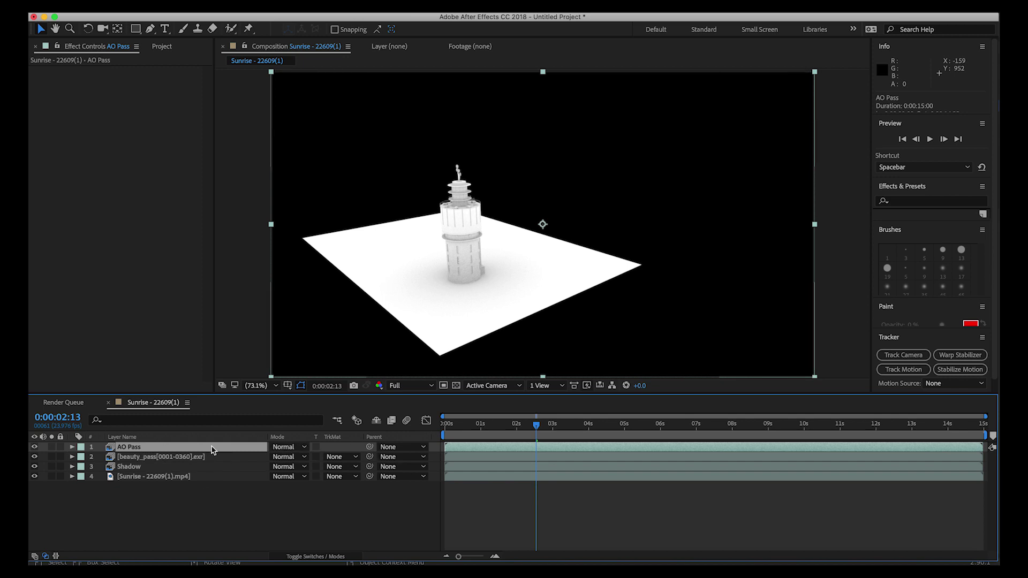
left_click(289, 446)
left_click(308, 154)
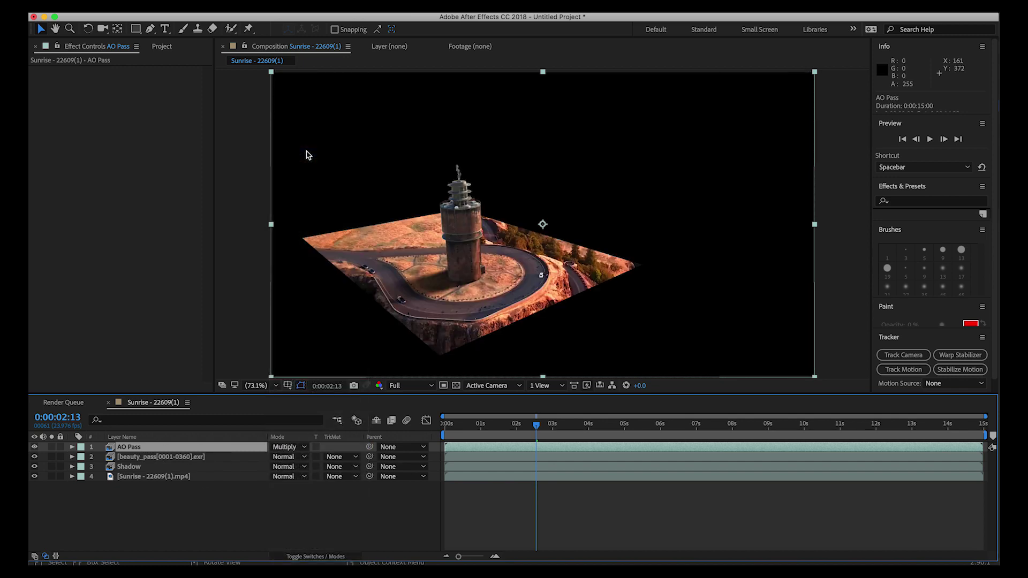
- Compare the composite with and without the AO Pass layer to examine its contact shading around the tower
left_click(51, 446)
left_click(51, 447)
left_click(35, 447)
left_click(34, 447)
left_click(35, 448)
left_click(34, 448)
left_click(34, 447)
left_click(34, 447)
left_click(35, 448)
left_click(35, 448)
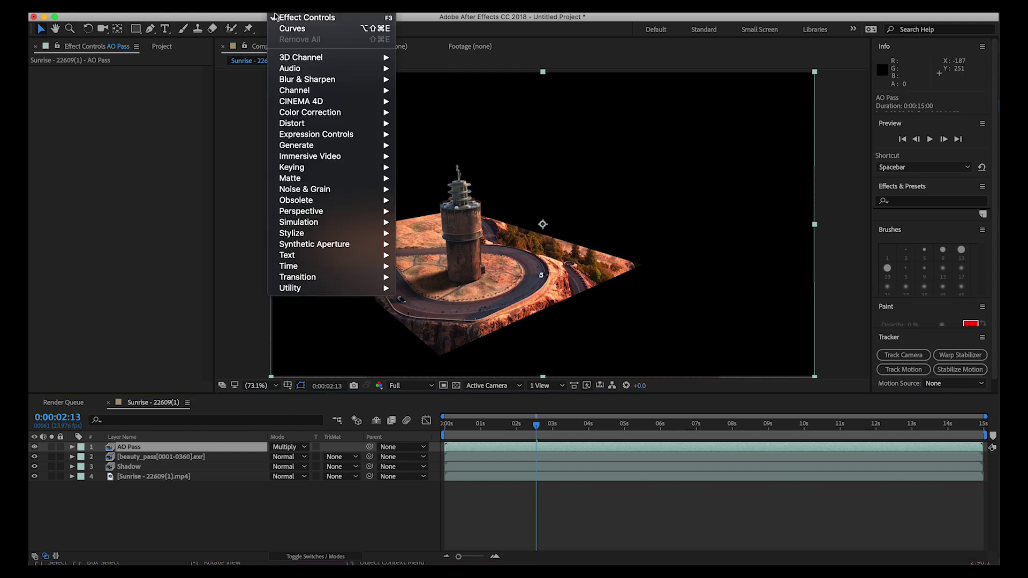
- Apply the Extract effect to the AO Pass layer with Black Point 21 and White Point 224, and compare with the layer hidden
mouse_move(298, 167)
left_click(436, 227)
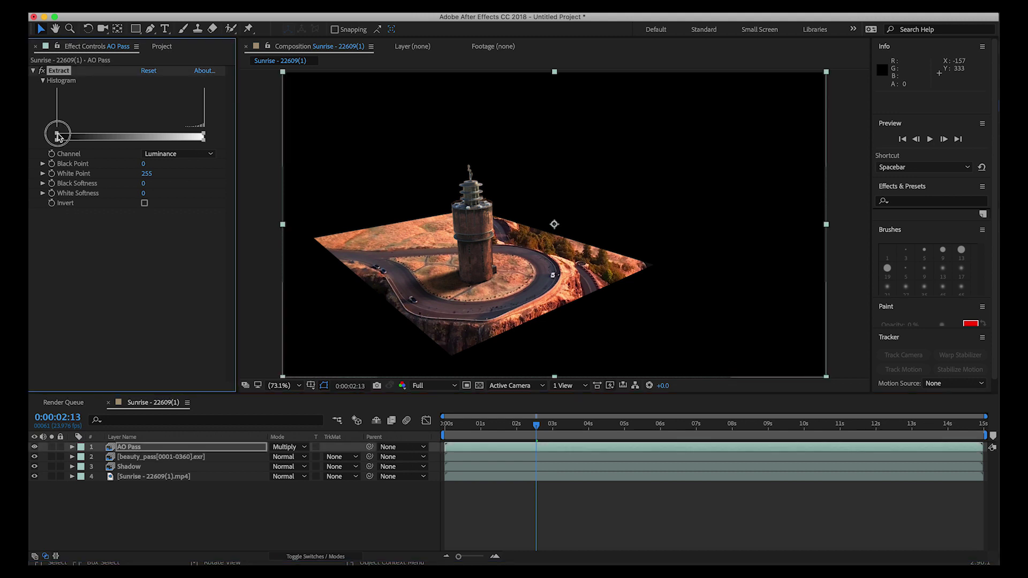
mouse_move(59, 138)
left_mouse_down()
mouse_move(41, 136)
mouse_move(54, 137)
left_mouse_up()
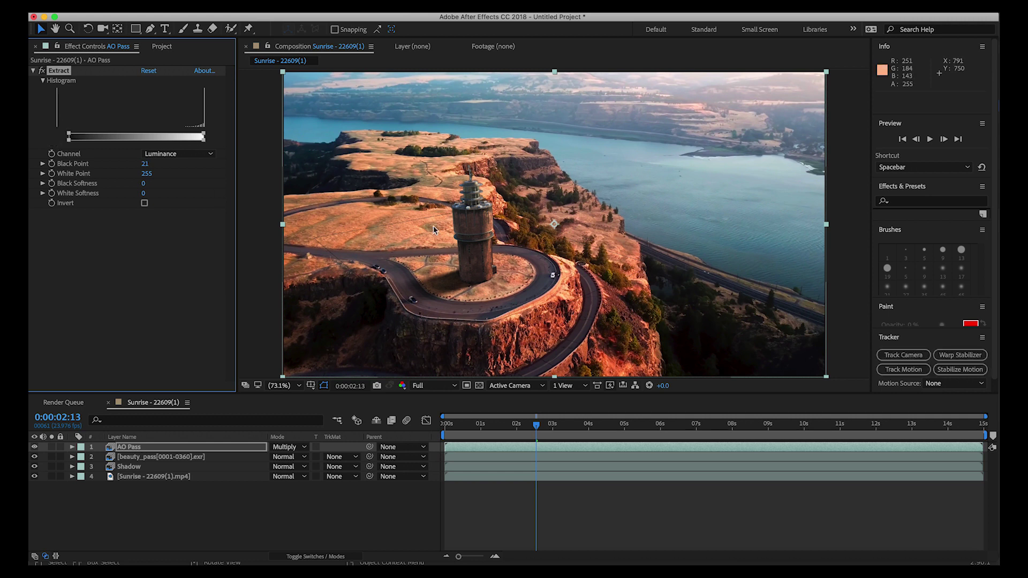
left_click_drag(203, 137, 185, 137)
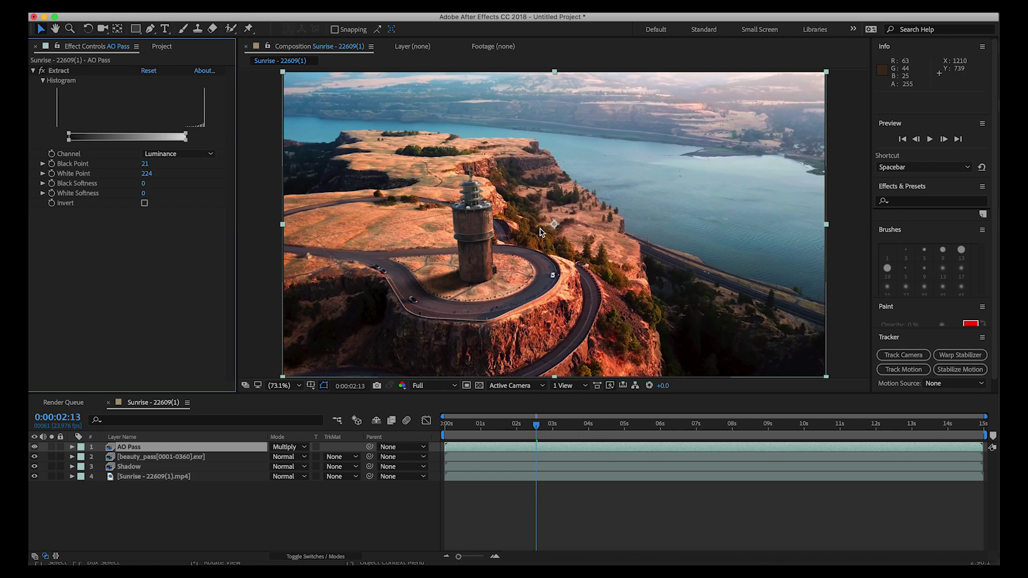
left_click(34, 447)
left_click(34, 447)
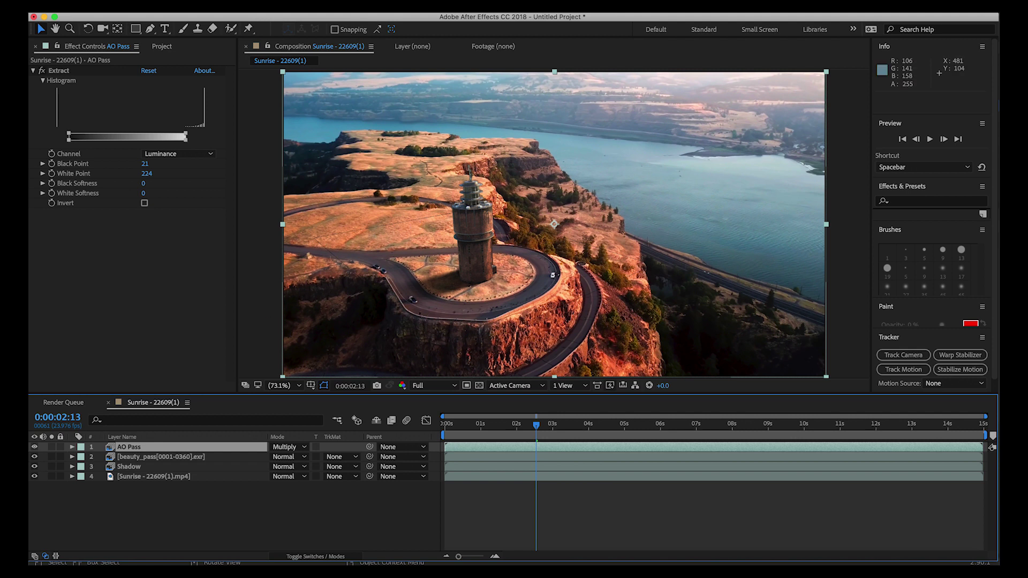
- Apply the Matte Choker effect to the AO Pass layer and compare the composite with the layer hidden and shown
left_click(280, 11)
mouse_move(298, 179)
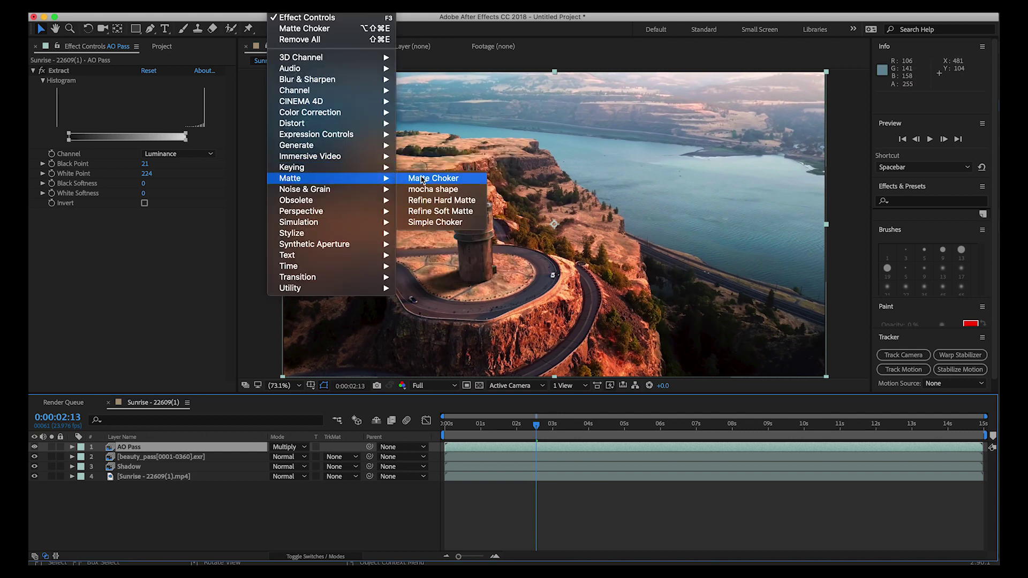
left_click(439, 181)
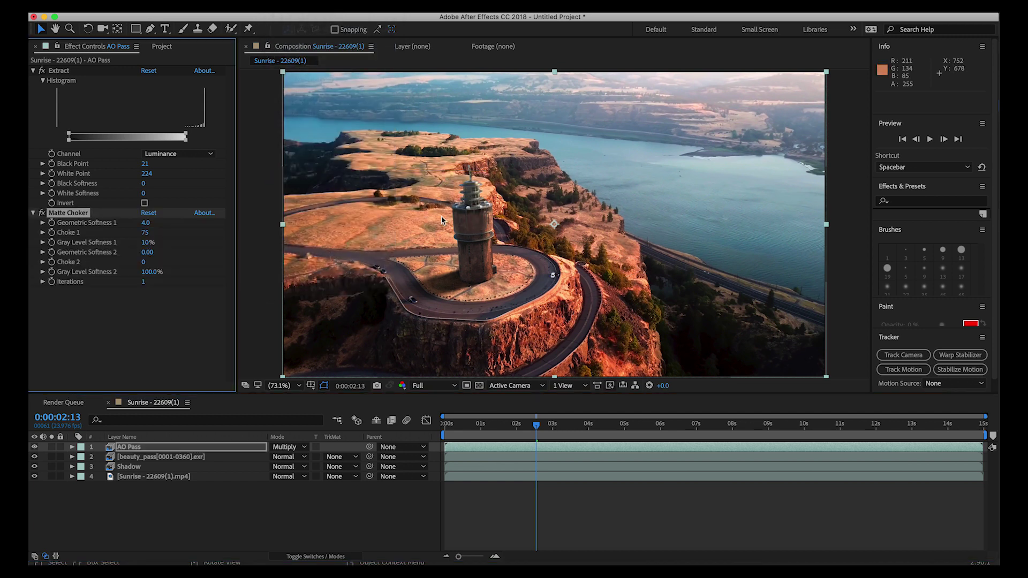
left_click(35, 449)
left_click(34, 448)
left_click(34, 448)
left_click(35, 449)
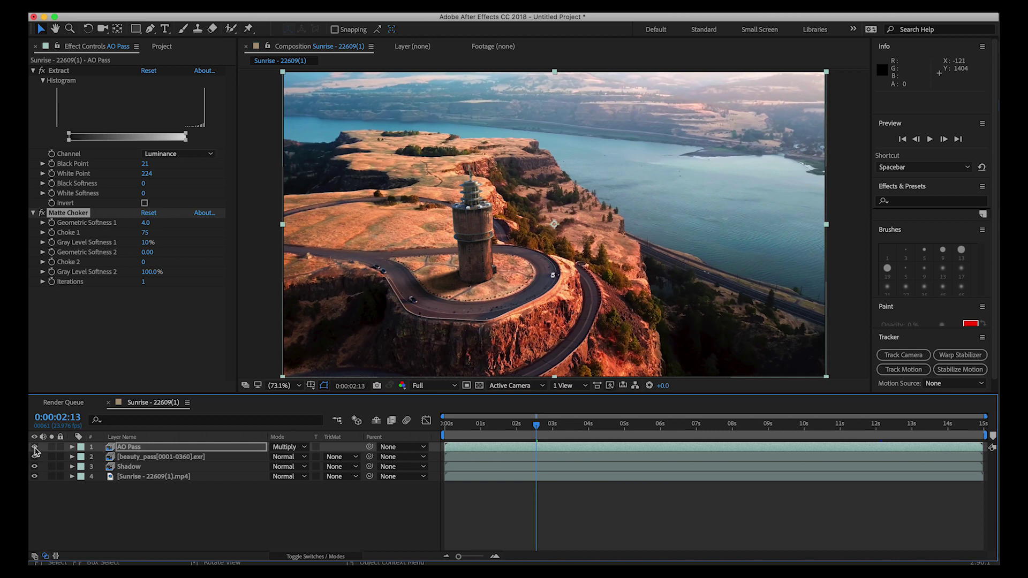
left_click(35, 448)
- Try out the AO Pass layer's opacity, return it to 100% and collapse the layer's properties
left_click(128, 449)
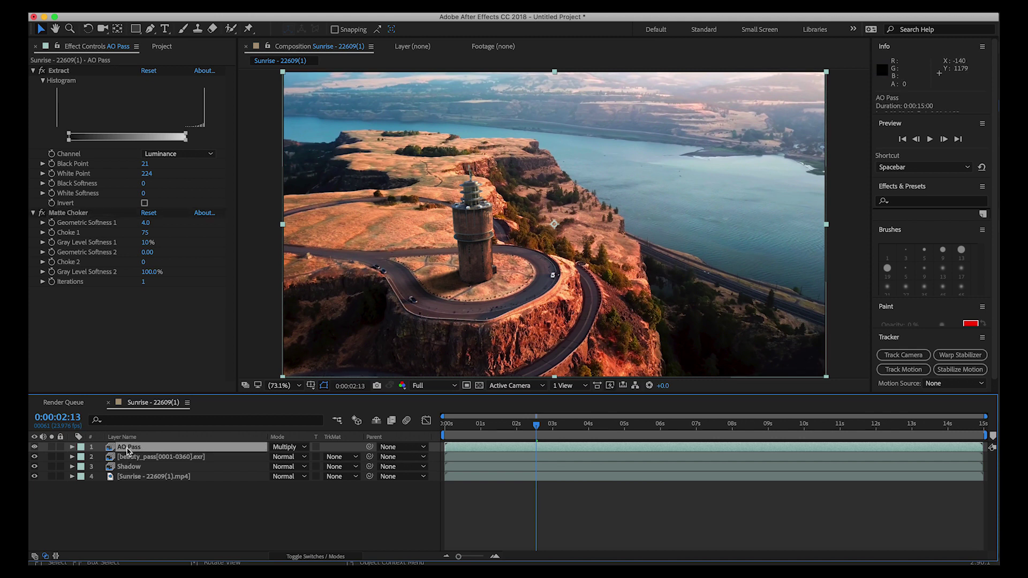
left_click(72, 447)
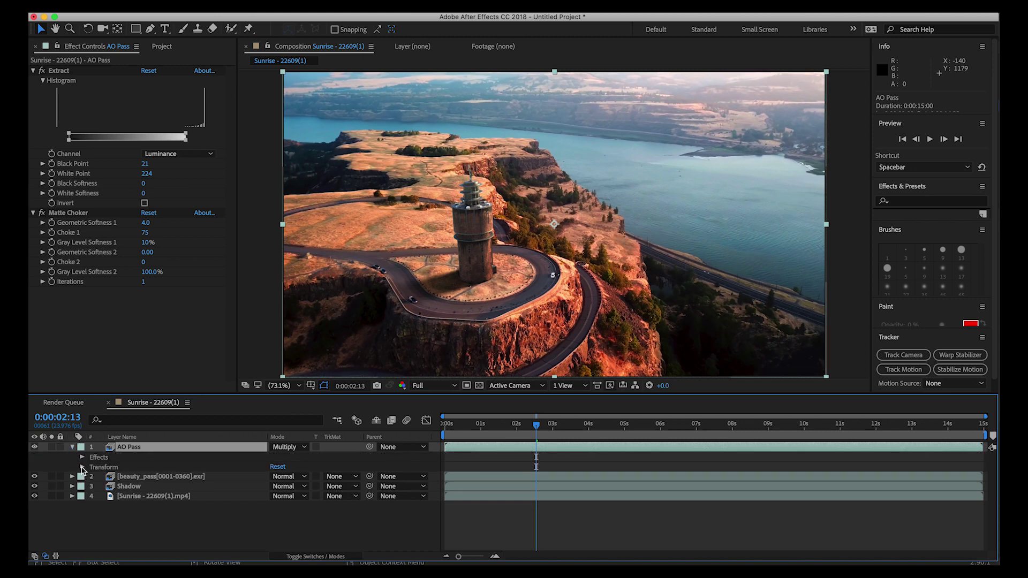
left_click(82, 467)
left_click_drag(277, 520, 366, 517)
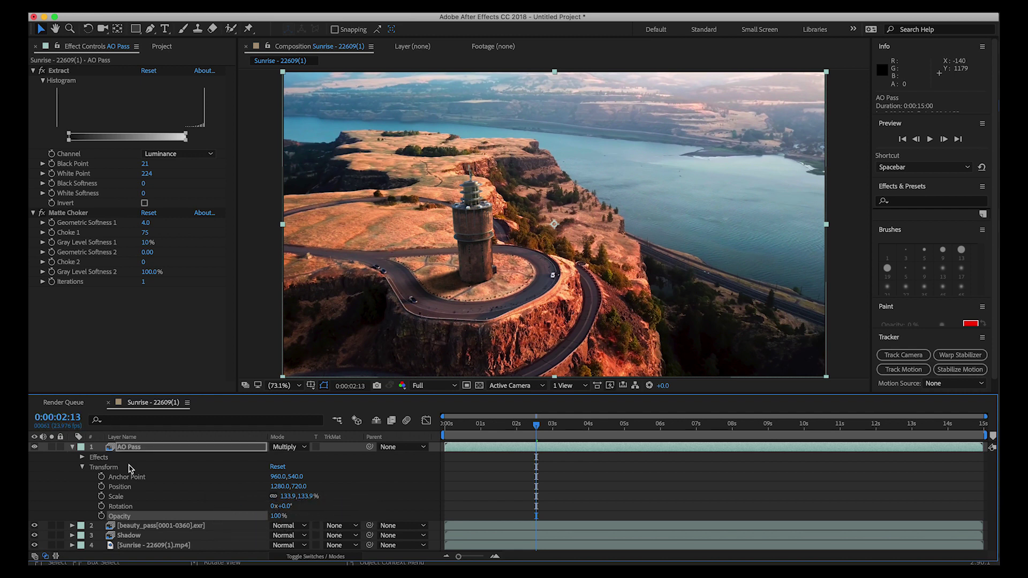
left_click(72, 448)
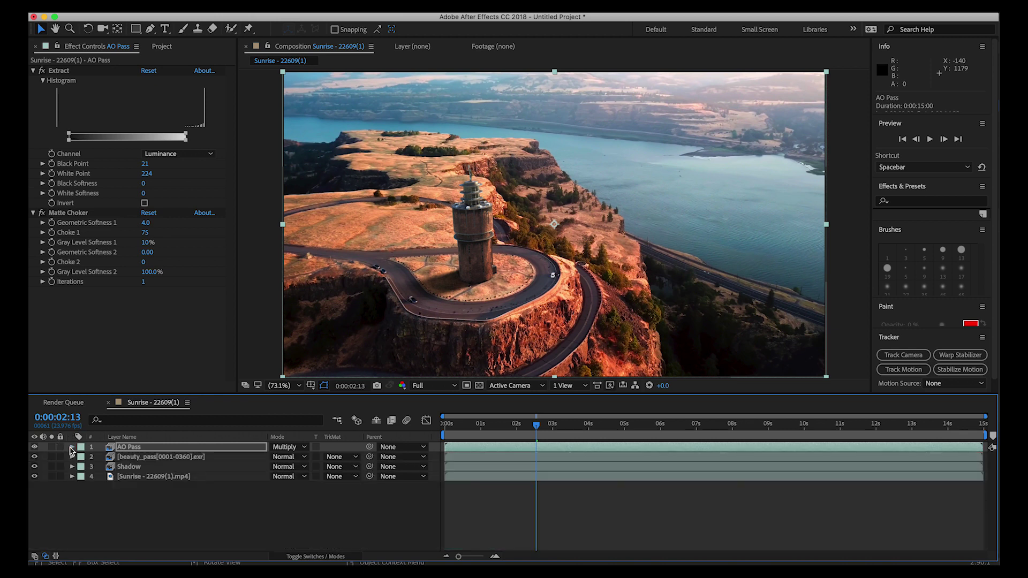
left_click(123, 449)
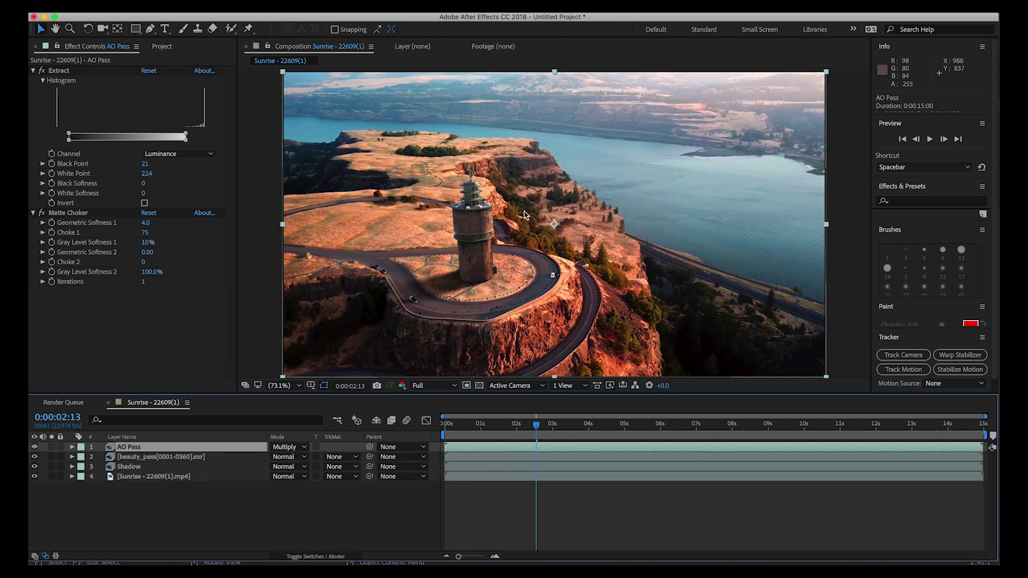
- Create a black solid layer of 2560 x 1440 px with nothing else selected
left_click(261, 251)
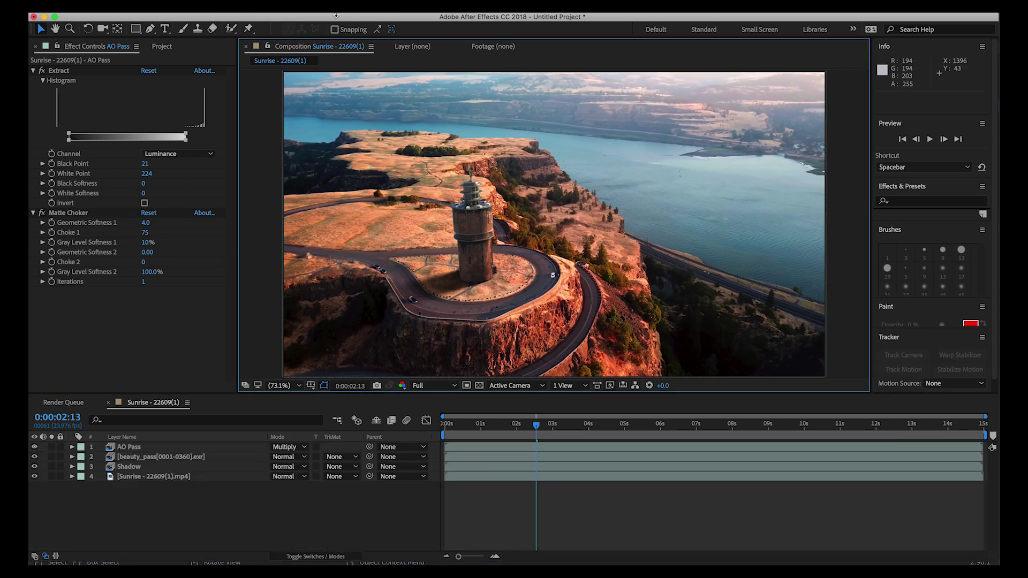
left_click(262, 12)
mouse_move(264, 16)
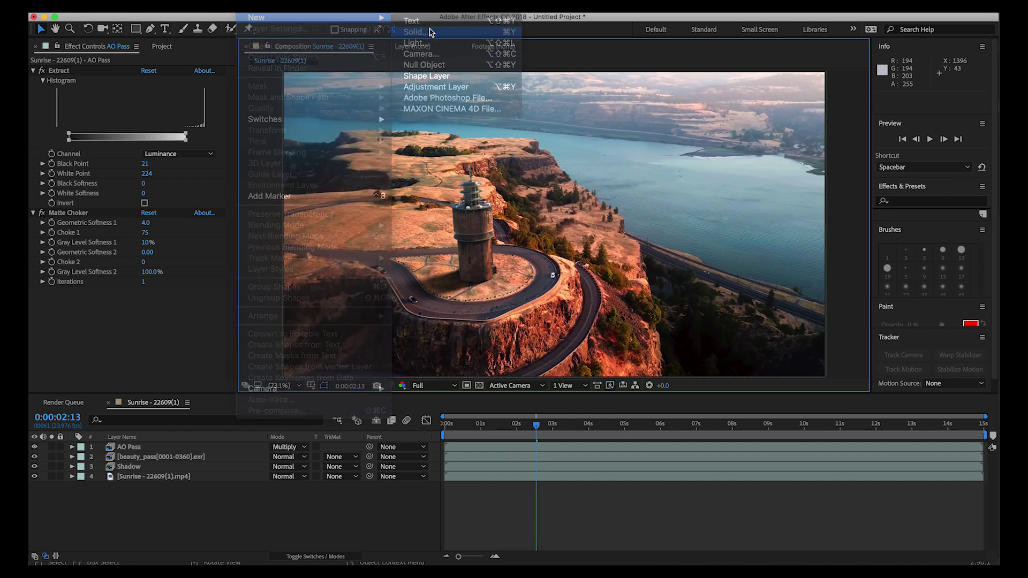
left_click(425, 30)
left_click(947, 240)
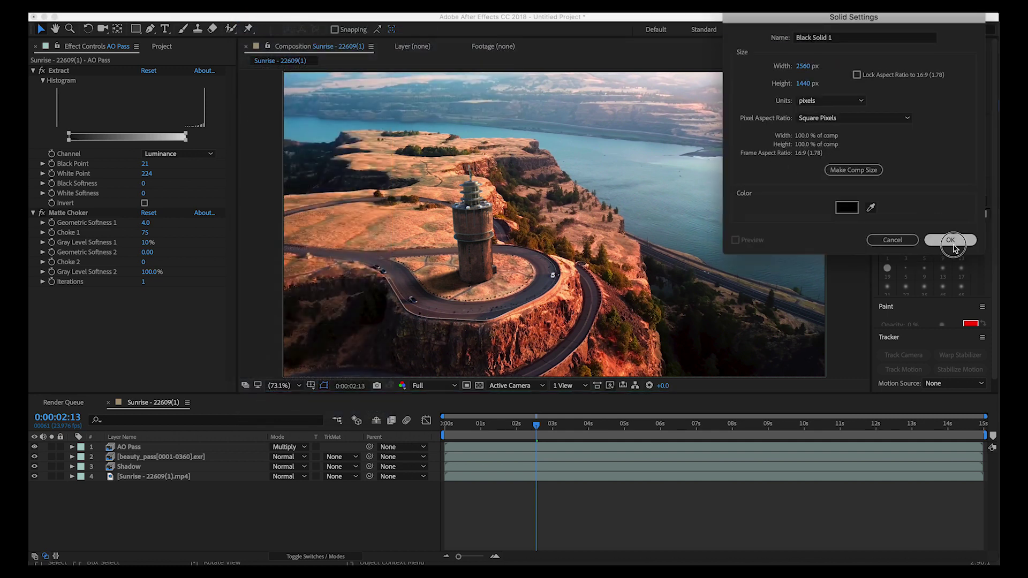
- Draw a rectangular mask across the black solid from about 112 to 1317 px in height and set it to Subtract, leaving letterbox bars
left_click(136, 30)
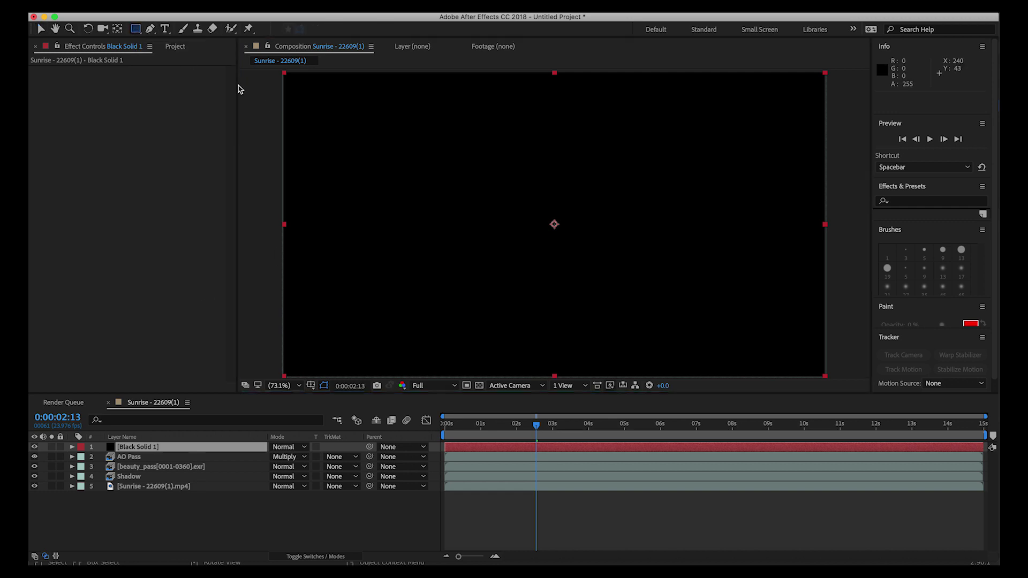
left_click_drag(266, 96, 839, 350)
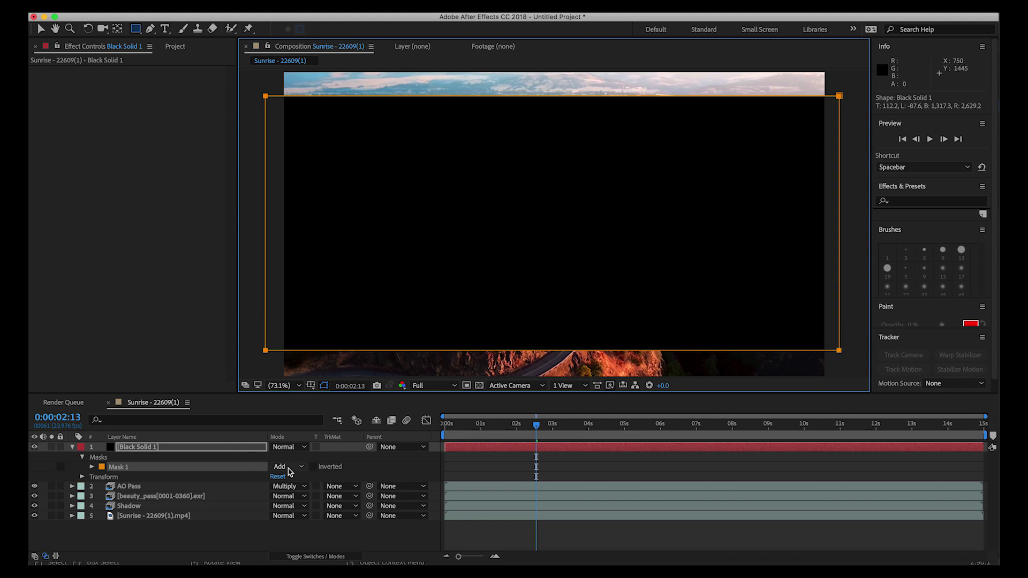
left_click(288, 468)
left_click(298, 500)
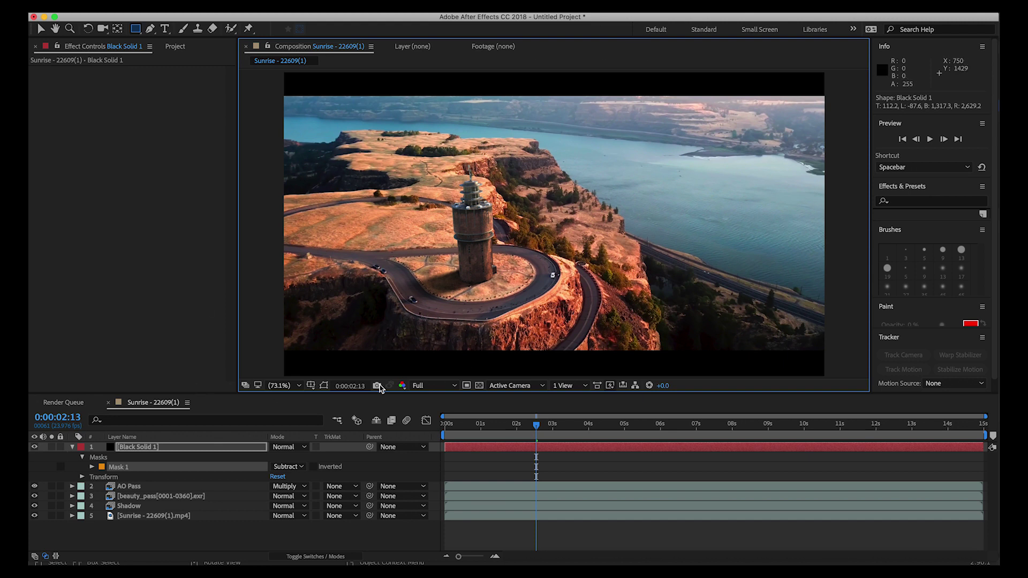
- Create an adjustment layer above the black solid and apply the Lumetri Color effect to it
right_click(316, 321)
mouse_move(383, 18)
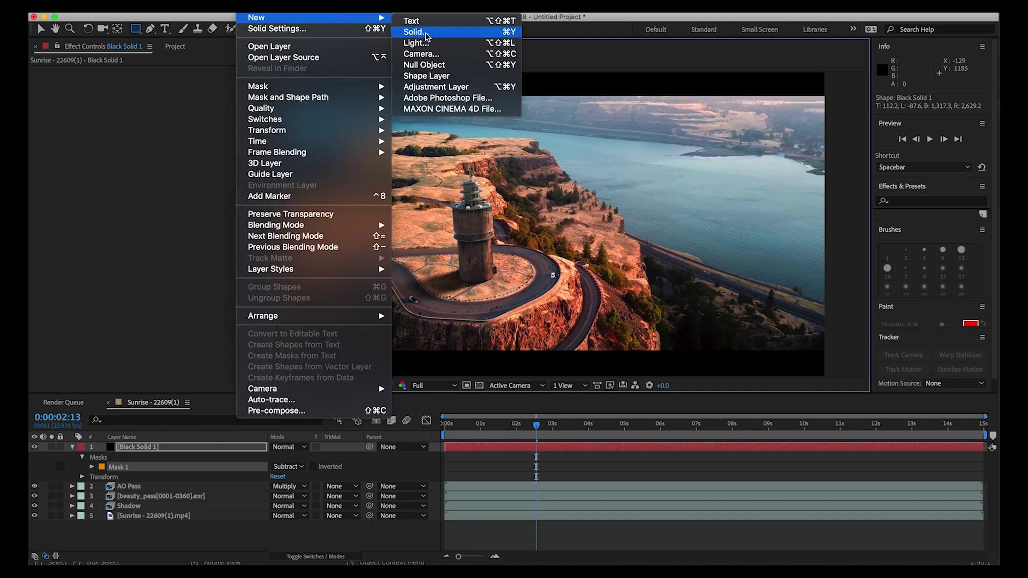
left_click(441, 90)
left_click(282, 6)
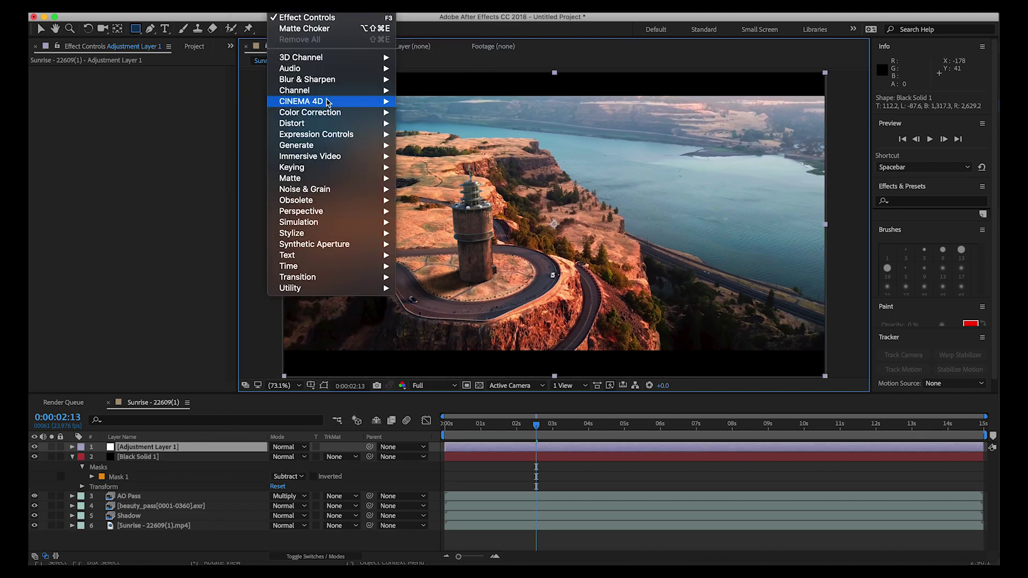
mouse_move(321, 112)
left_click(433, 398)
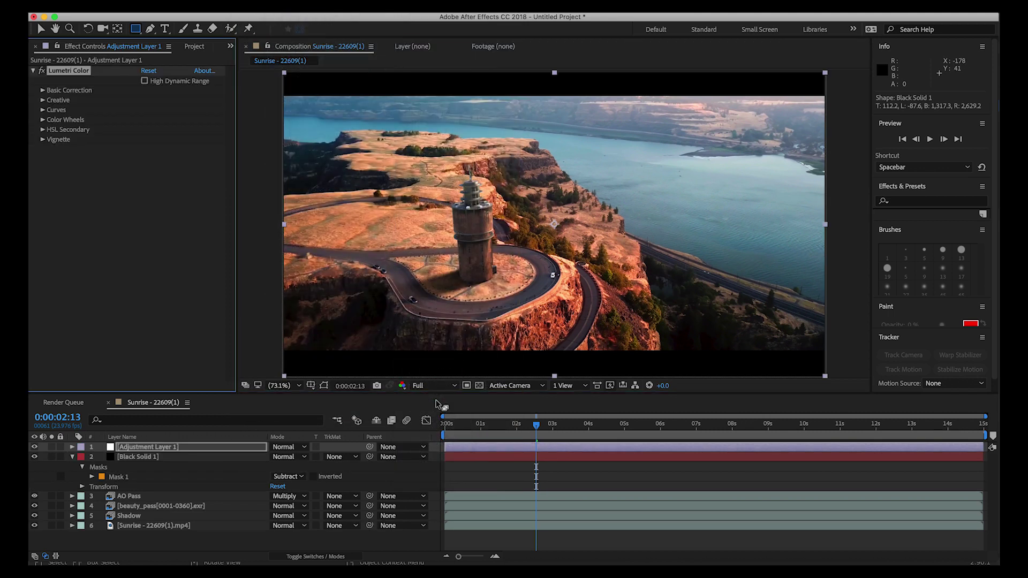
- Set the creative look of the adjustment layer's Lumetri Color effect to Fuji ETERNA 250D Fuji 3510 (by Adobe)
left_click(43, 101)
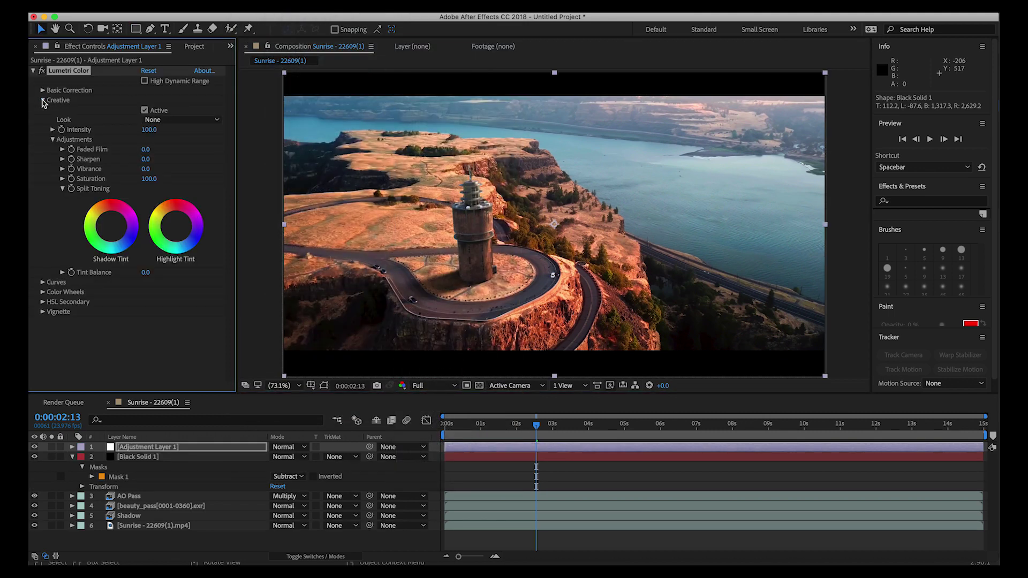
left_click(184, 121)
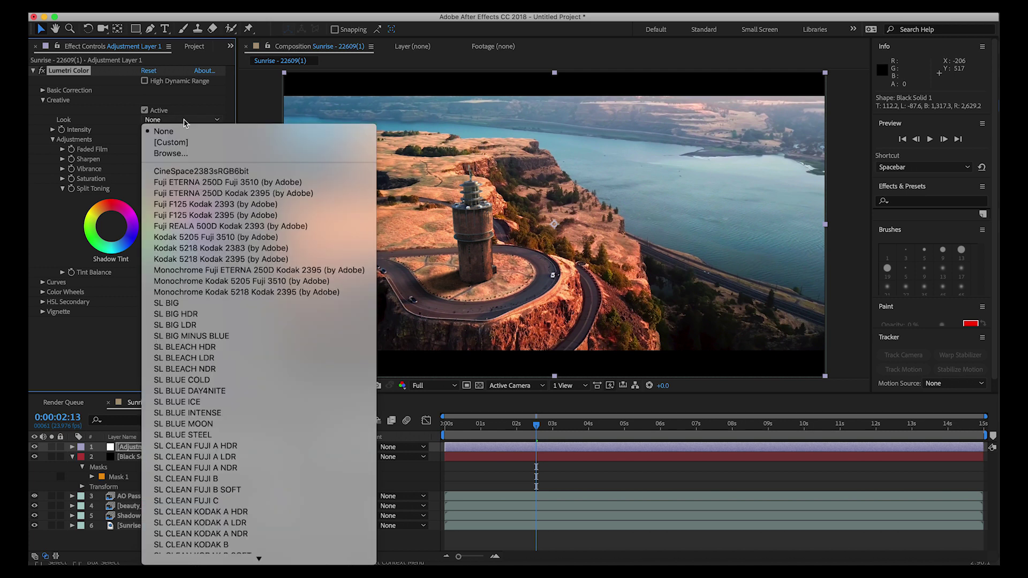
left_click(209, 182)
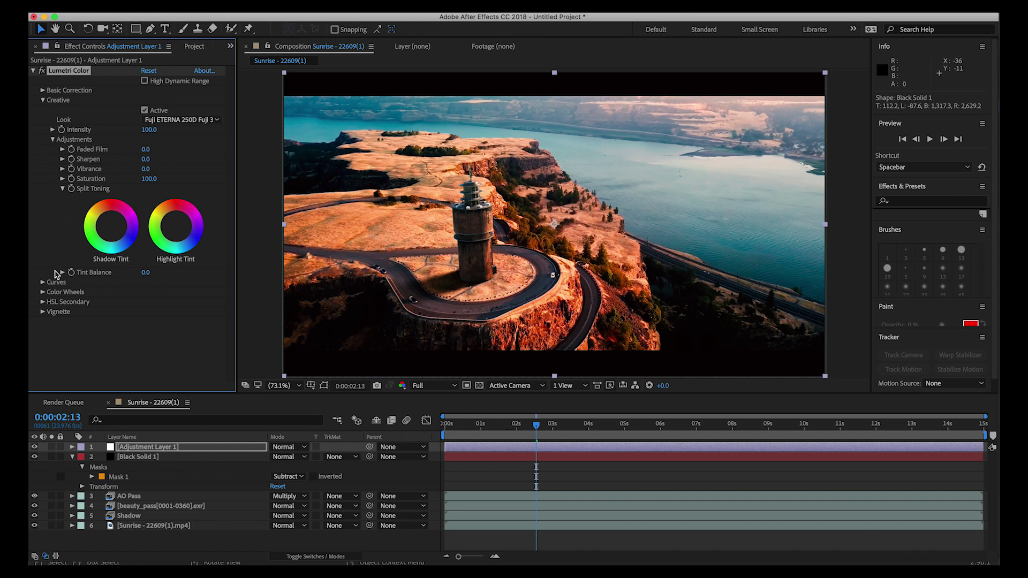
- Raise the midtones of Lumetri's white RGB curve slightly, add a control point in the shadows, and collapse the effect
left_click(43, 282)
scroll(146, 148, "down", 8)
left_click_drag(159, 143, 150, 131)
left_click(91, 198)
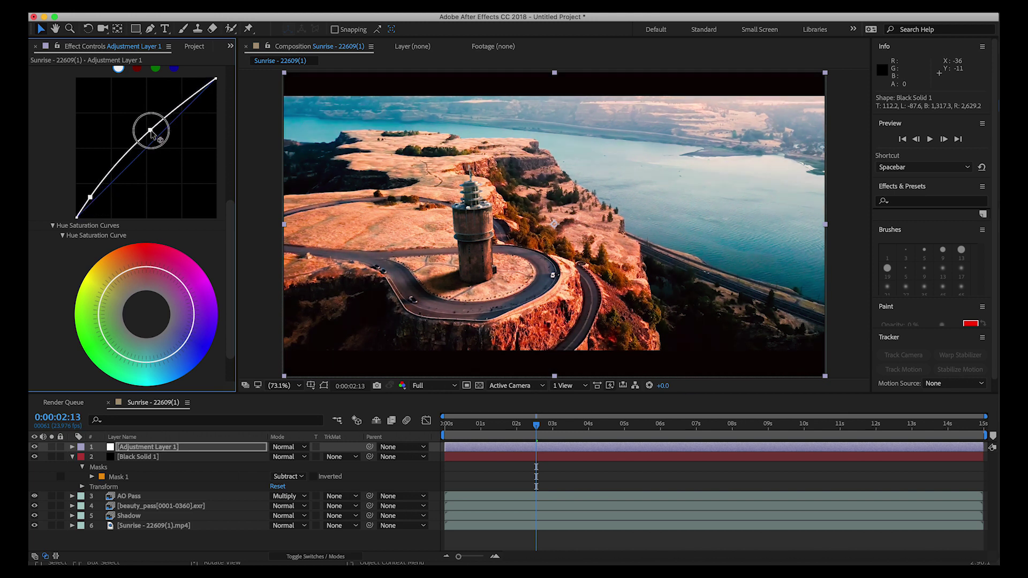
scroll(142, 134, "up", 8)
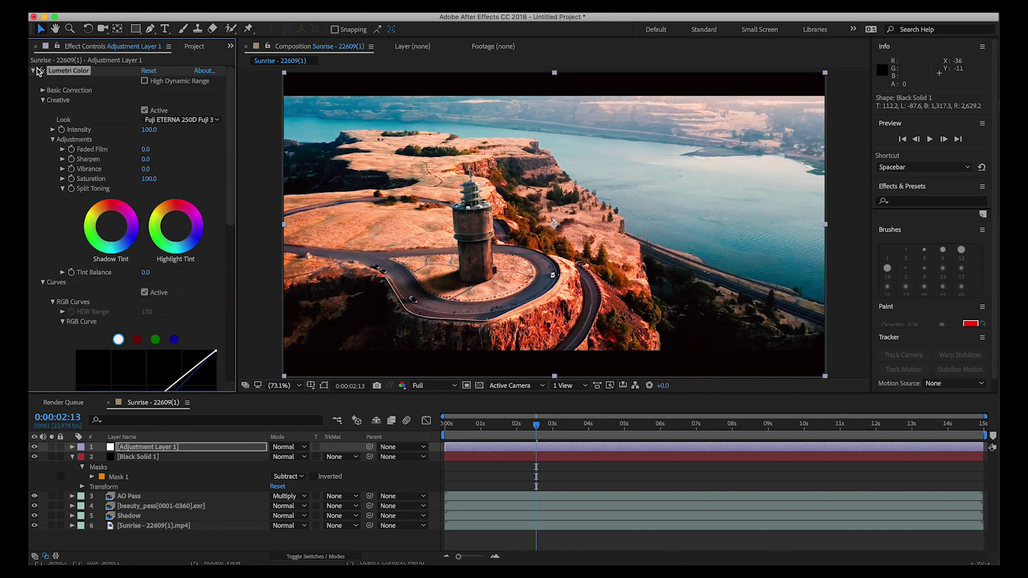
left_click(34, 71)
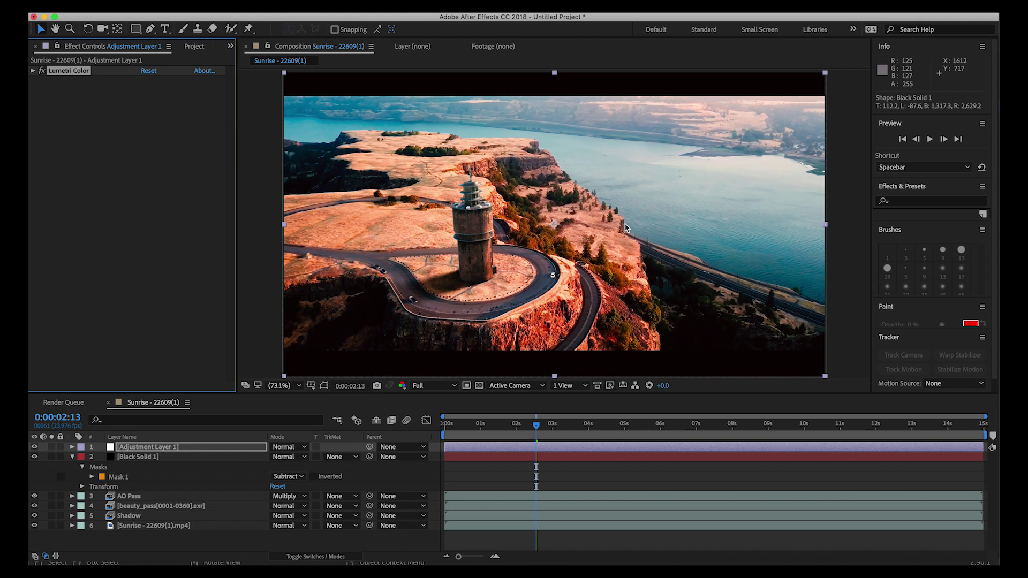